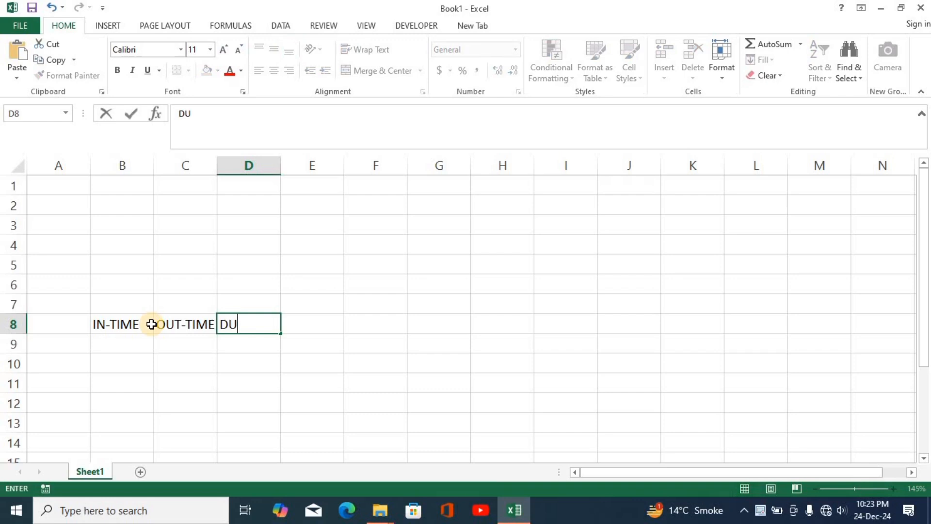
# Step: Complete the row 8 headers with DURATION in D8 and PAYMENT in E8
pyautogui.write('N')
pyautogui.press('Tab')
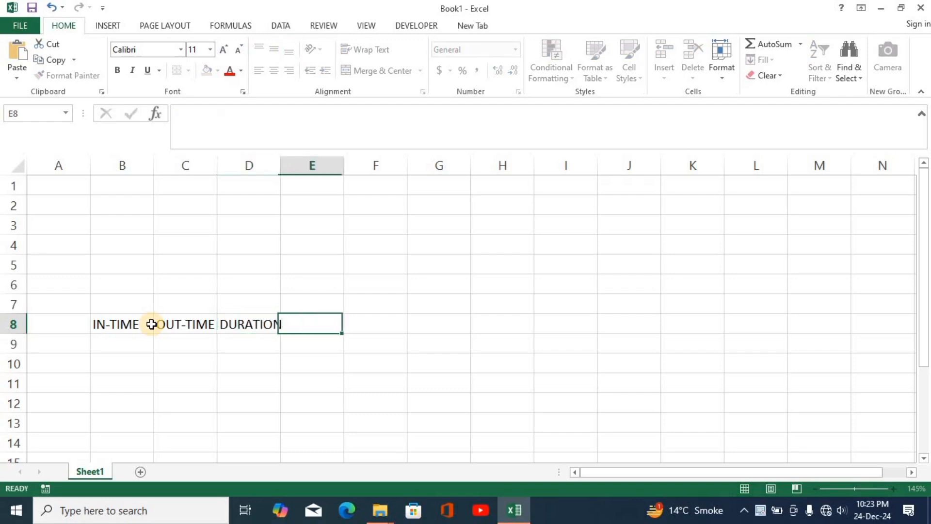
pyautogui.write('PAYMENT')
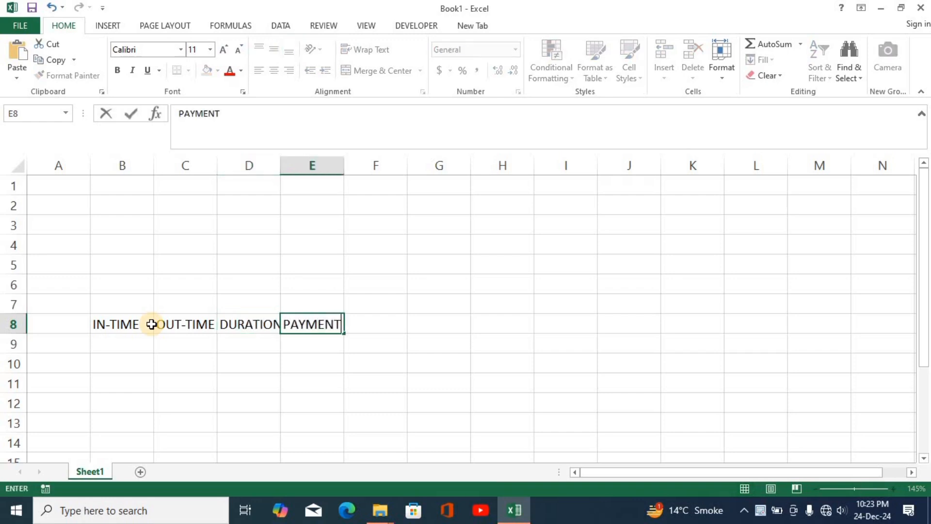
pyautogui.press('Return')
# Step: Set the width of columns B through E to 18
pyautogui.press('Up')
pyautogui.hotkey('ctrl', 'space')
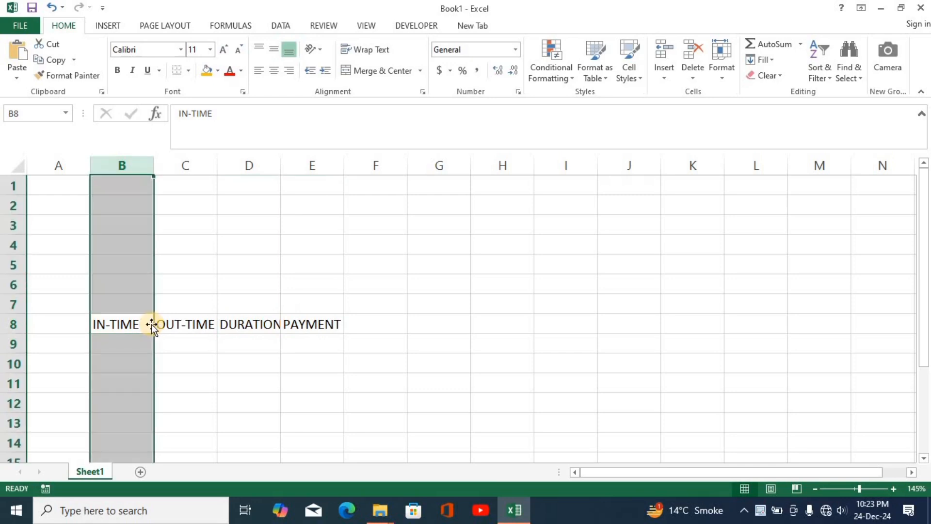
pyautogui.hotkey('shift', 'Right')
pyautogui.hotkey('shift', 'Right')
pyautogui.hotkey('shift', 'Right')
pyautogui.rightClick(151, 324)
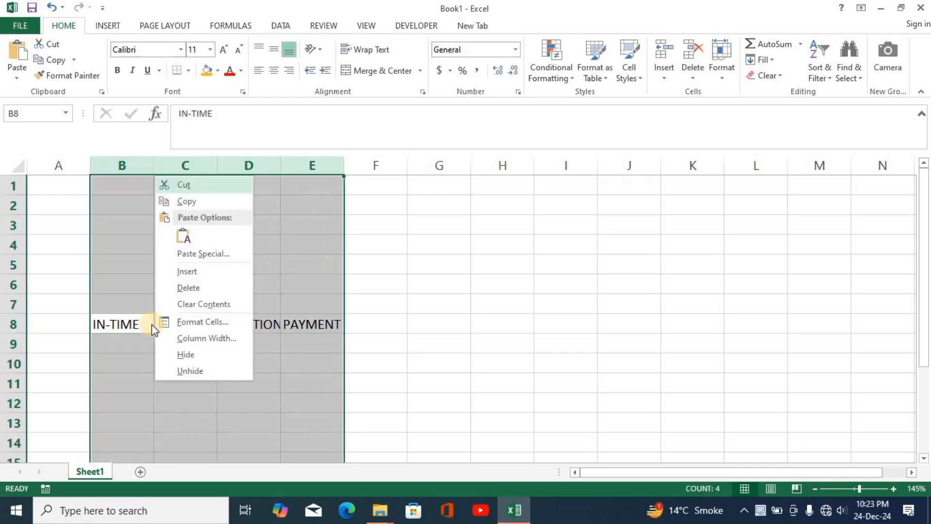
pyautogui.press('Up')
pyautogui.press('Up')
pyautogui.press('Up')
pyautogui.press('Return')
pyautogui.write('18')
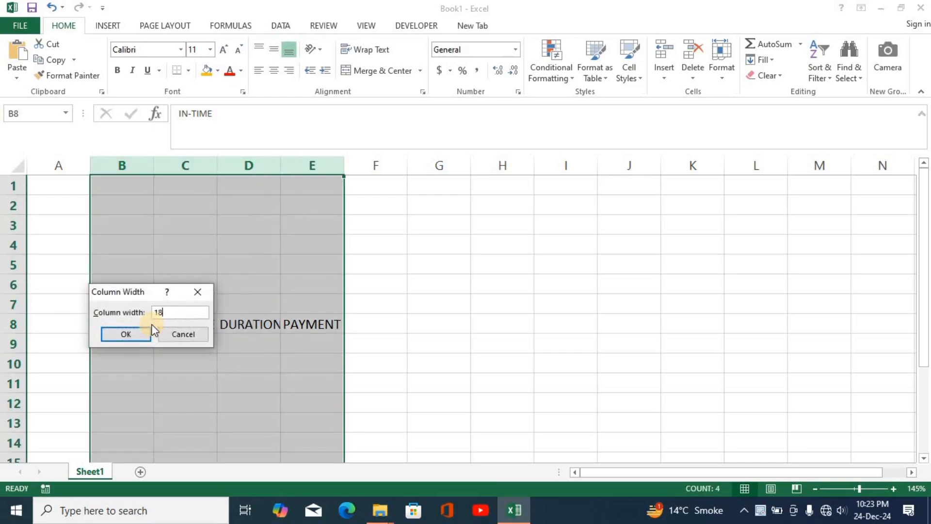
pyautogui.press('Return')
# Step: Center the header texts in B8:E8 horizontally
pyautogui.press('Right')
pyautogui.press('Left')
pyautogui.hotkey('shift', 'Right')
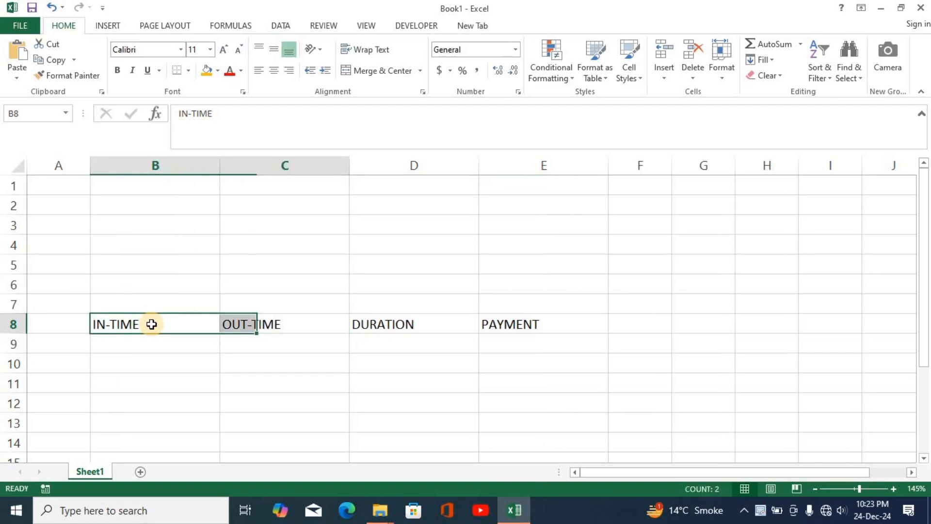
pyautogui.hotkey('shift', 'Right')
pyautogui.hotkey('shift', 'Right')
pyautogui.press('alt')
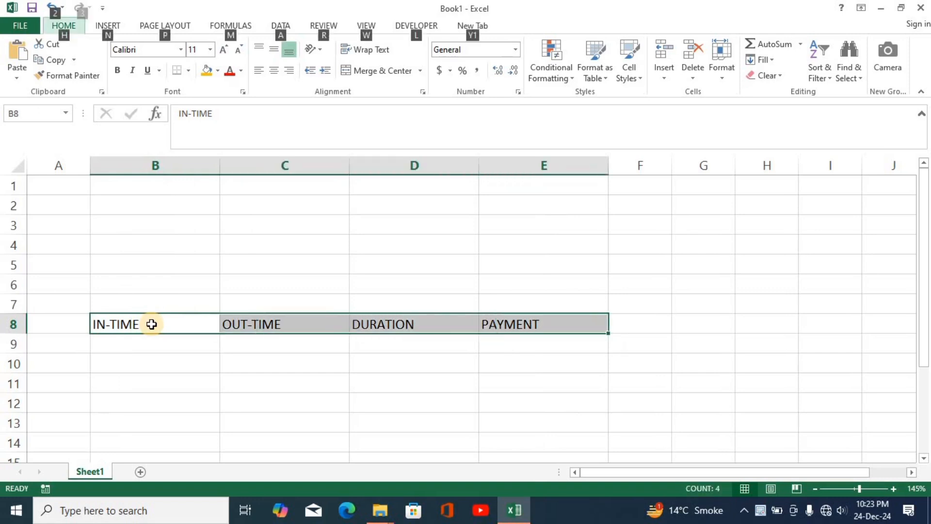
pyautogui.press('h')
pyautogui.press('a')
pyautogui.press('c')
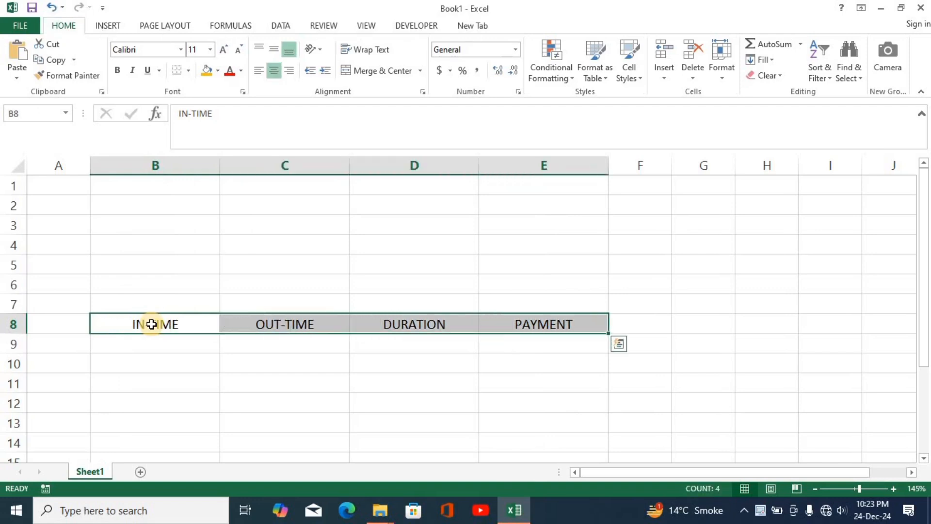
# Step: Set the headers in B8:E8 to font size 12 and make them bold
pyautogui.press('alt')
pyautogui.press('h')
pyautogui.press('f')
pyautogui.press('s')
pyautogui.press('Down')
pyautogui.press('Down')
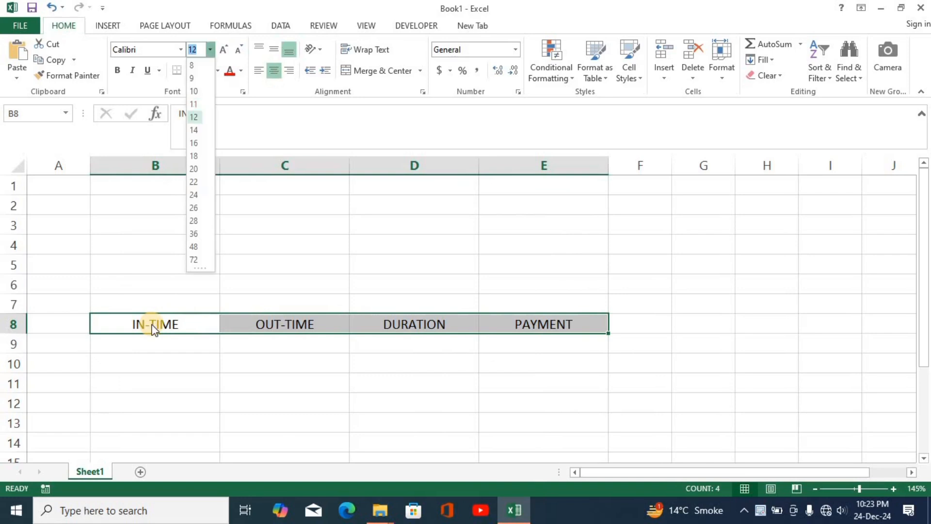
pyautogui.press('Down')
pyautogui.press('Up')
pyautogui.press('Return')
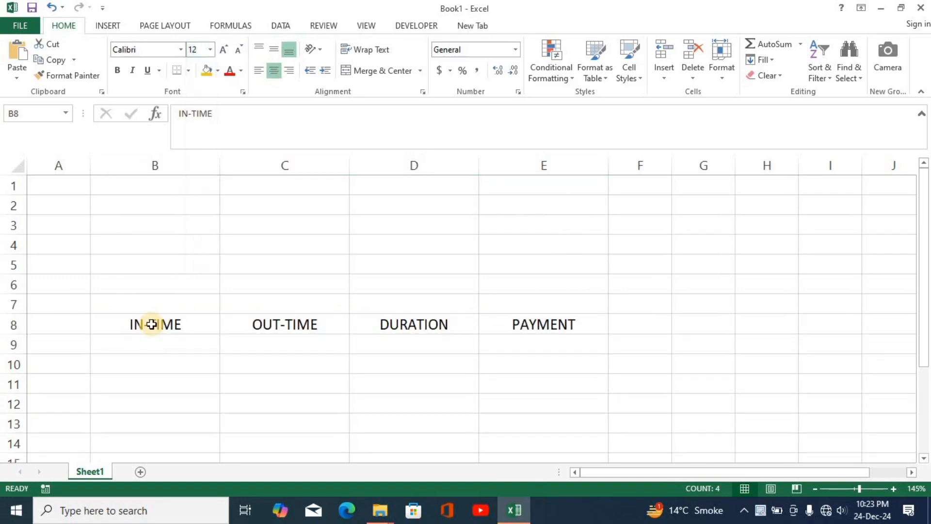
pyautogui.hotkey('ctrl', 'b')
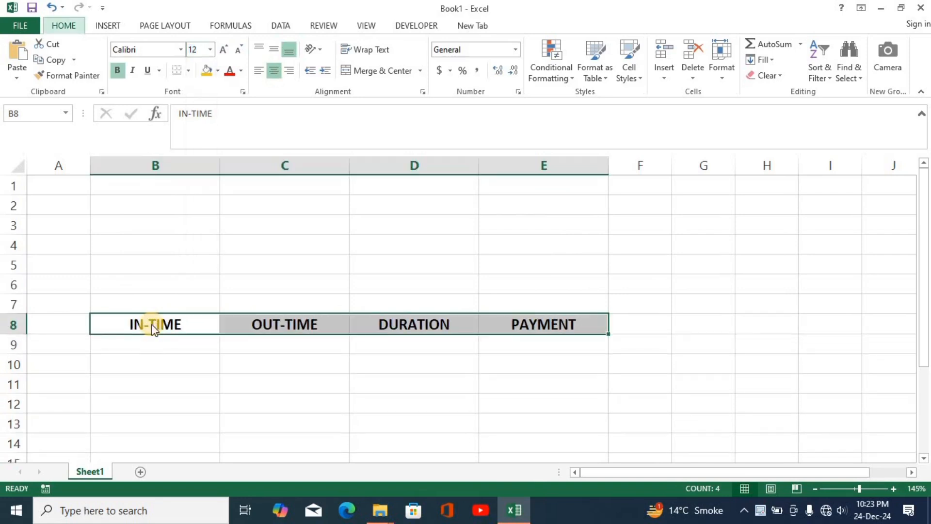
# Step: Fill the header cells B8:E8 with a light gold theme color
pyautogui.hotkey('alt', 'h')
pyautogui.press('h')
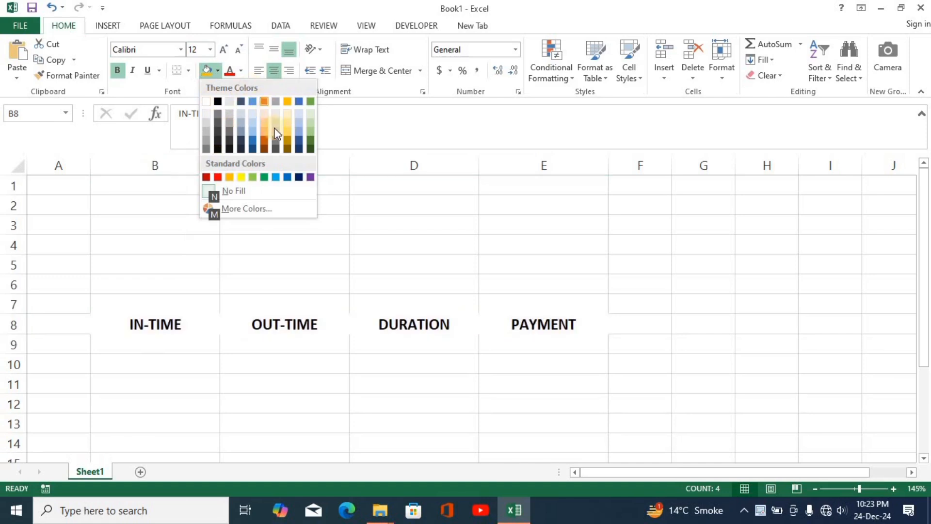
pyautogui.click(287, 129)
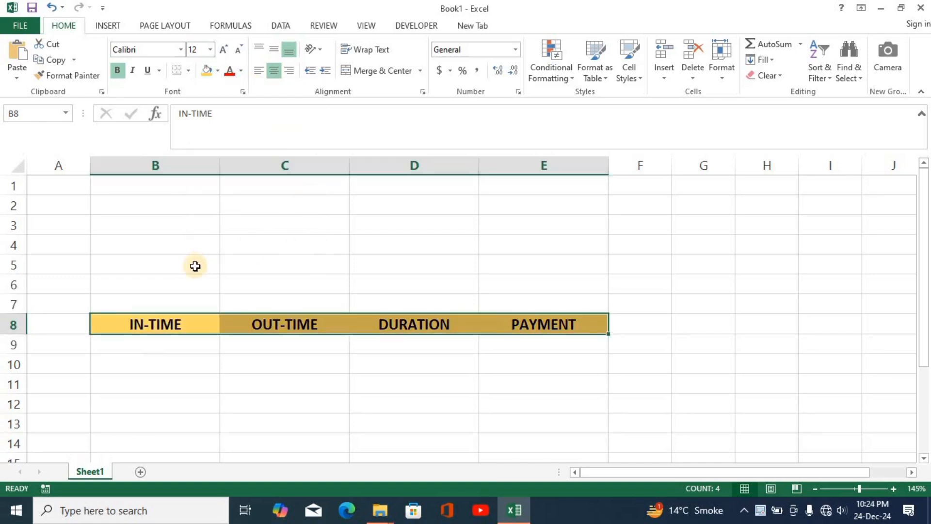
# Step: Merge and center B5:E6 above the headers and fill the merged cell with the solid gold theme color
pyautogui.moveTo(194, 266); pyautogui.dragTo(502, 279)
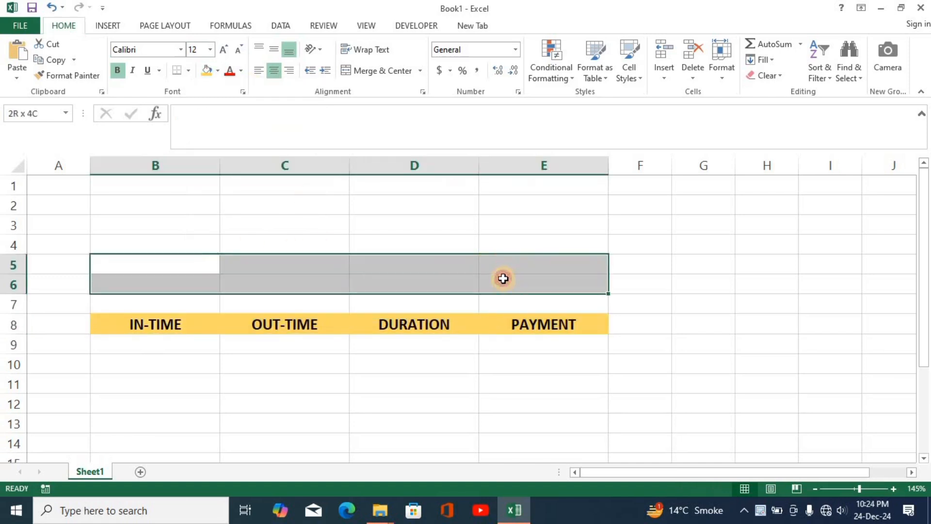
pyautogui.click(349, 72)
pyautogui.click(218, 70)
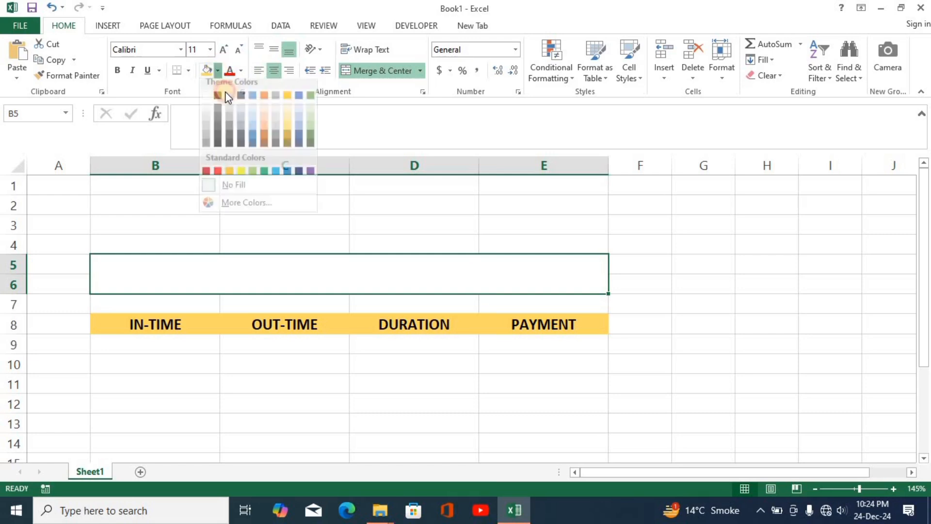
pyautogui.click(288, 102)
# Step: Enter the title PER HOUR AND MINUTE WAGES 100 in the merged cell B5
pyautogui.doubleClick(293, 278)
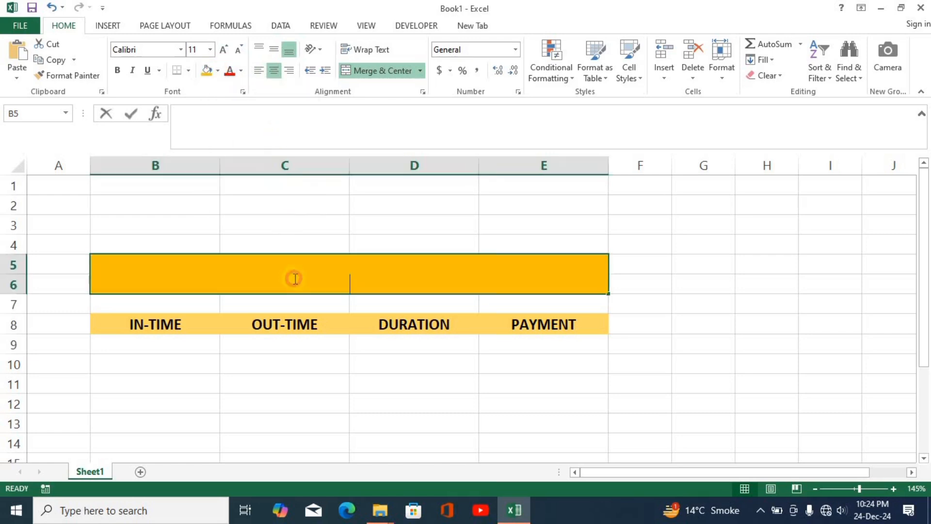
pyautogui.write('PER ')
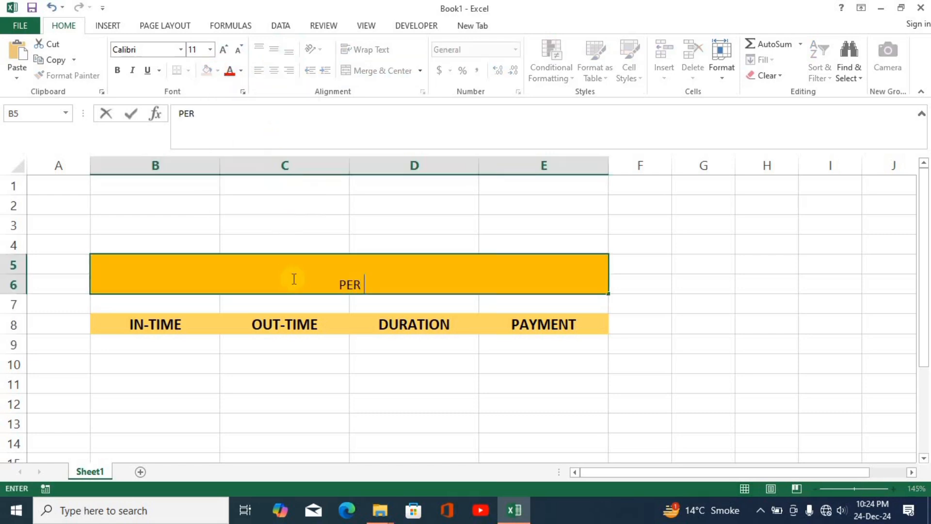
pyautogui.write('HOUR AND ')
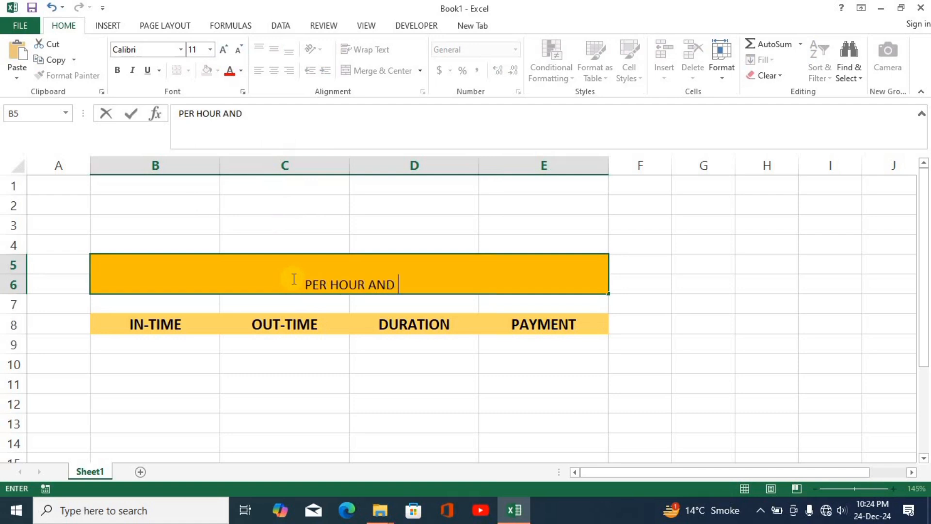
pyautogui.write('MINUTE')
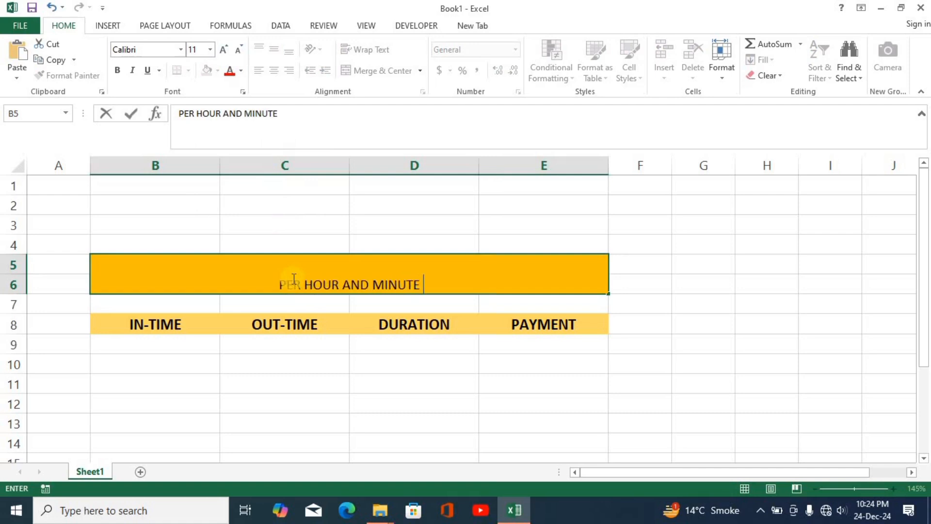
pyautogui.write(' WAGES')
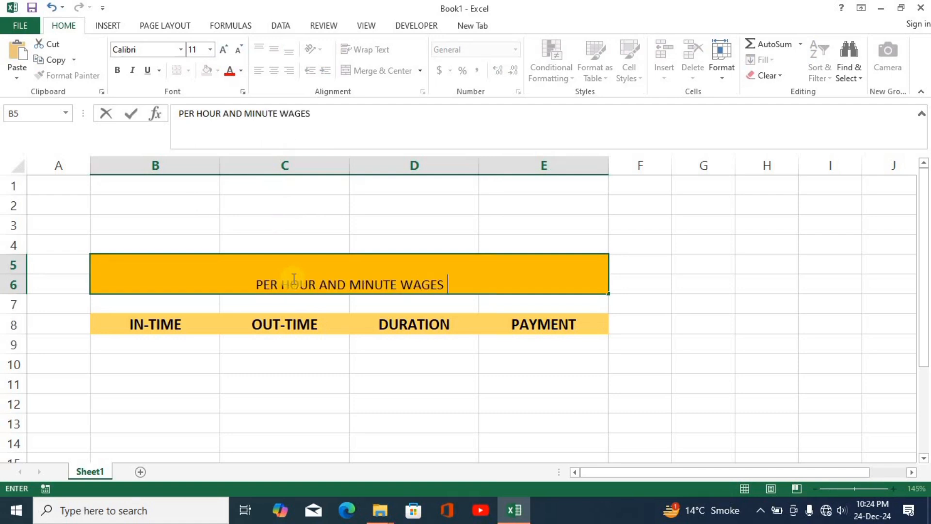
pyautogui.write(' 100')
pyautogui.press('Return')
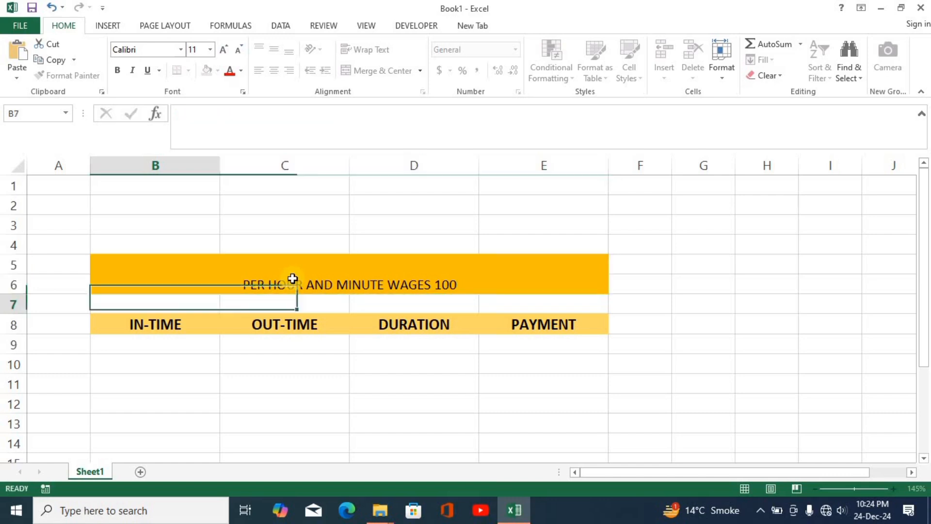
# Step: Format the title in B5 at font size 22 in bold, vertically centered in its cell
pyautogui.click(292, 279)
pyautogui.click(224, 49)
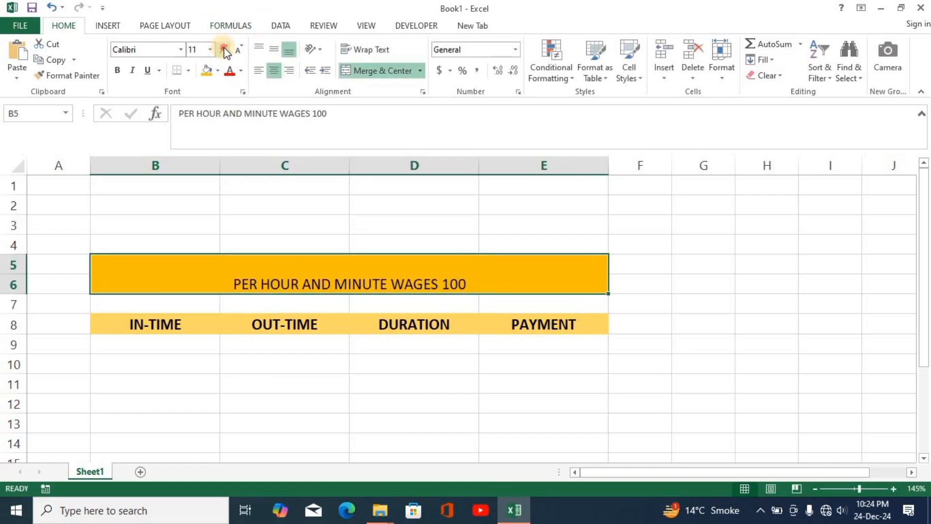
pyautogui.click(224, 49)
pyautogui.click(224, 49)
pyautogui.click(224, 49)
pyautogui.click(224, 49)
pyautogui.click(224, 49)
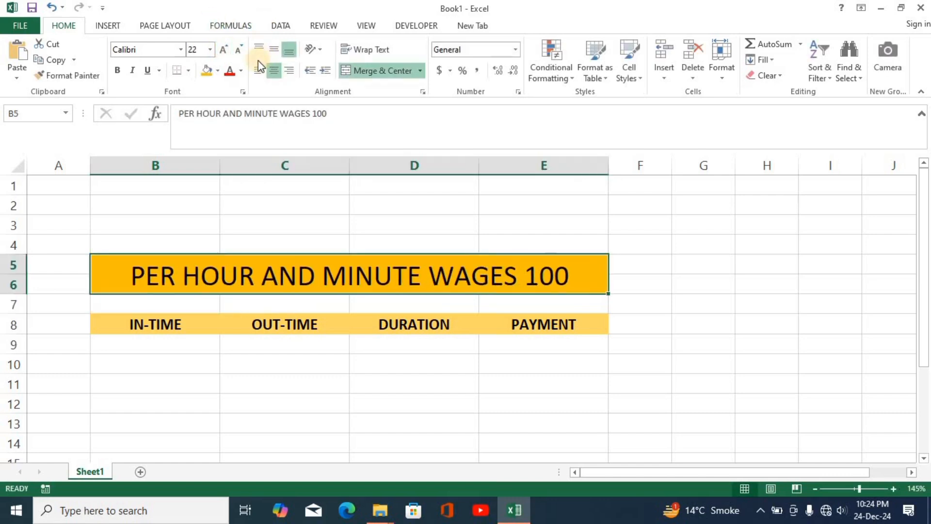
pyautogui.click(117, 70)
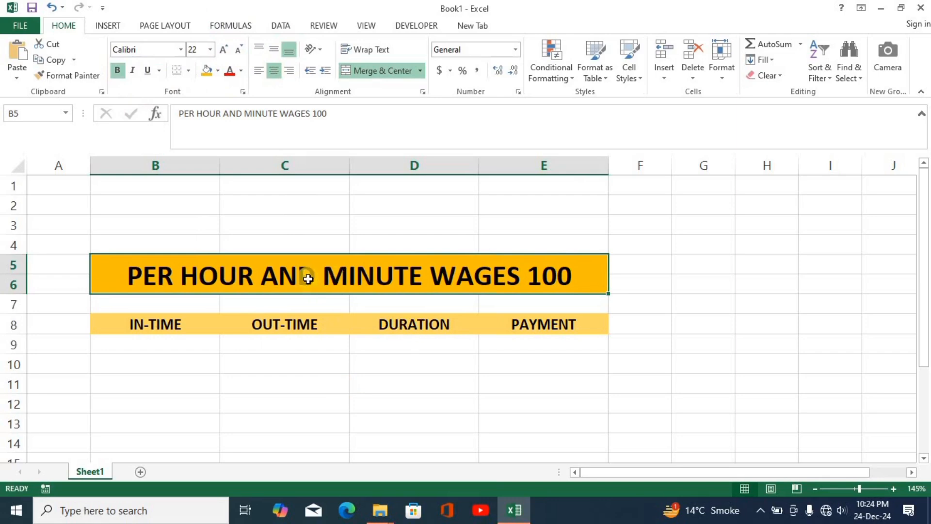
pyautogui.click(273, 48)
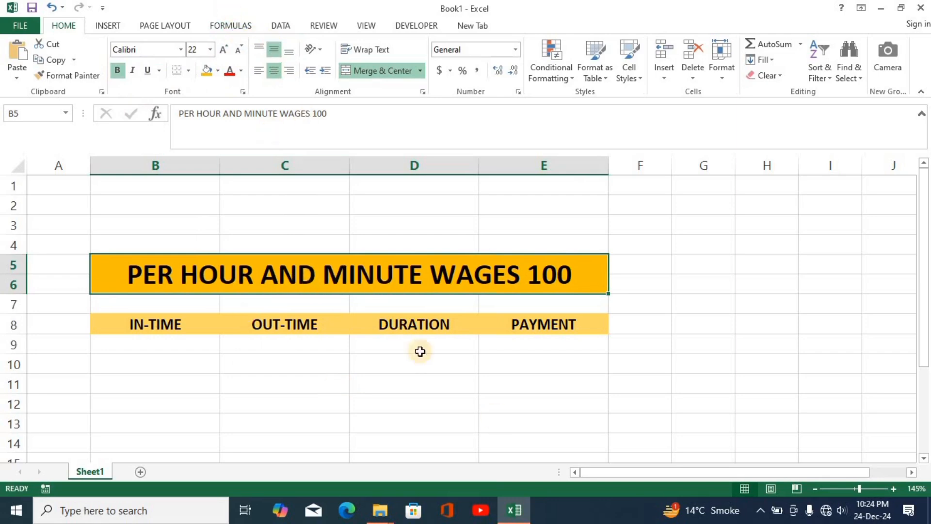
# Step: Format cells B9:C9 under IN-TIME and OUT-TIME as Time with the 1:30:55 PM type
pyautogui.moveTo(228, 401); pyautogui.dragTo(226, 386)
pyautogui.click(157, 345)
pyautogui.moveTo(157, 345); pyautogui.dragTo(282, 348)
pyautogui.hotkey('ctrl', '1')
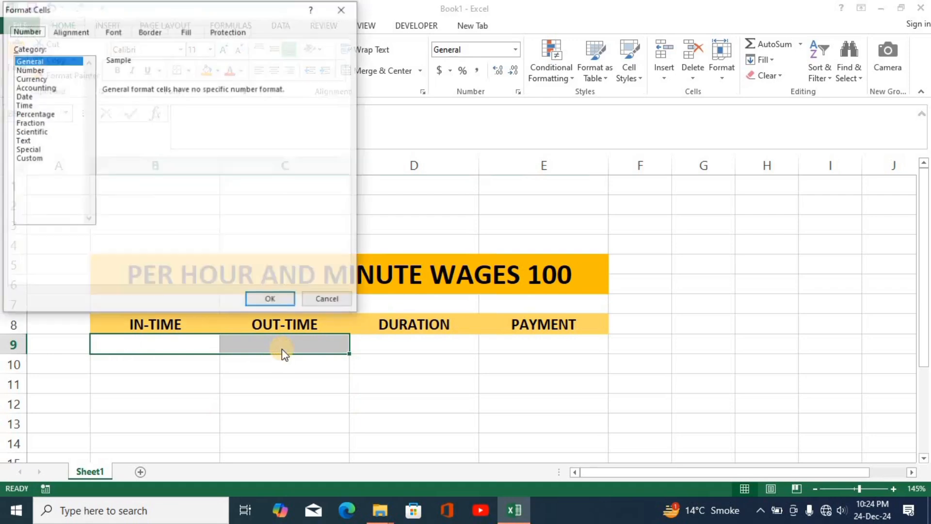
pyautogui.press('Down')
pyautogui.press('Down')
pyautogui.press('Down')
pyautogui.press('Down')
pyautogui.press('Down')
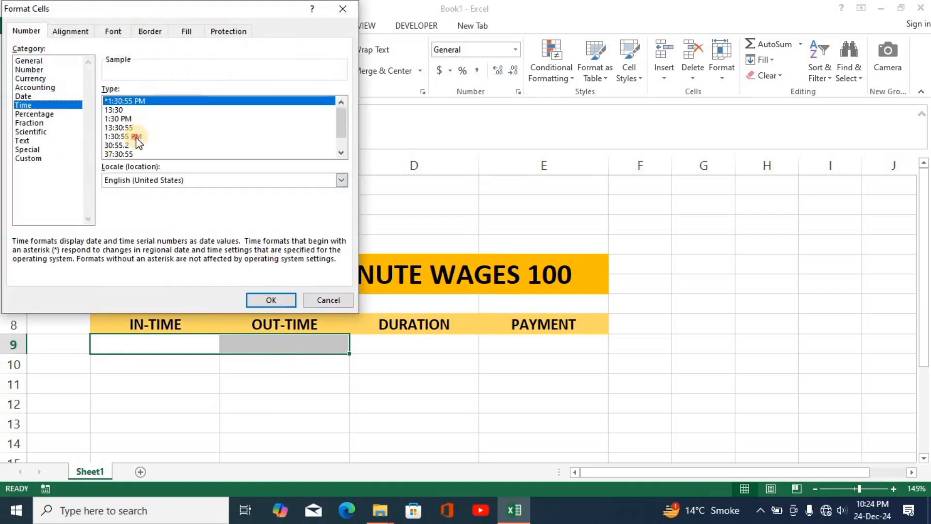
pyautogui.click(136, 137)
pyautogui.click(270, 300)
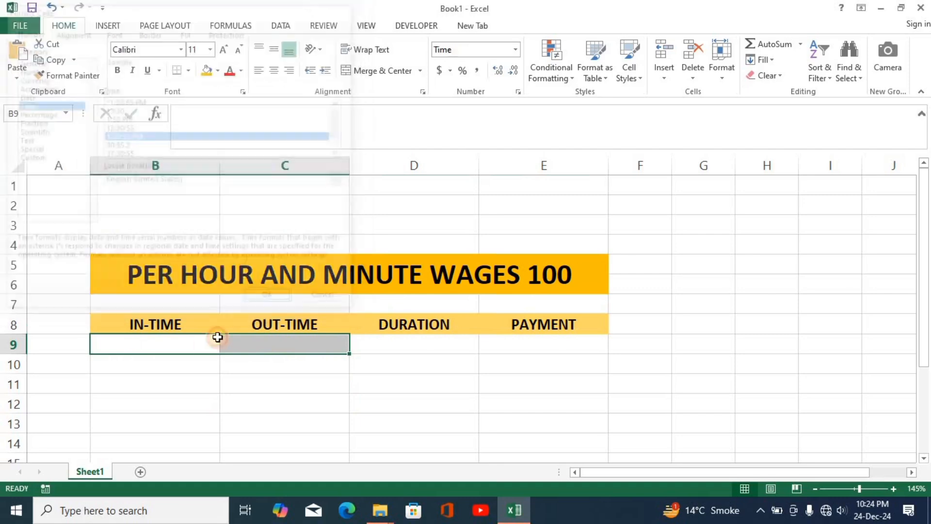
# Step: Enter 1 in both the in-time cell B9 and the out-time cell C9
pyautogui.click(218, 337)
pyautogui.write('1')
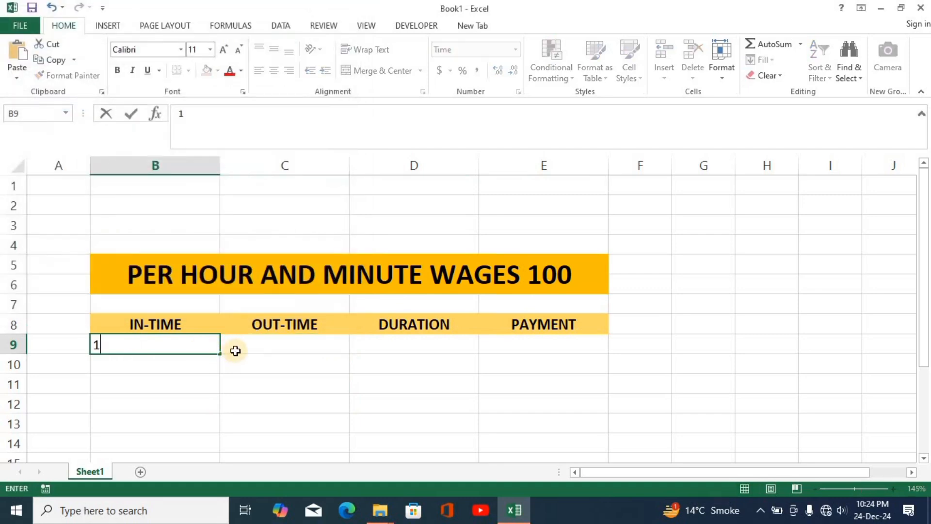
pyautogui.click(260, 348)
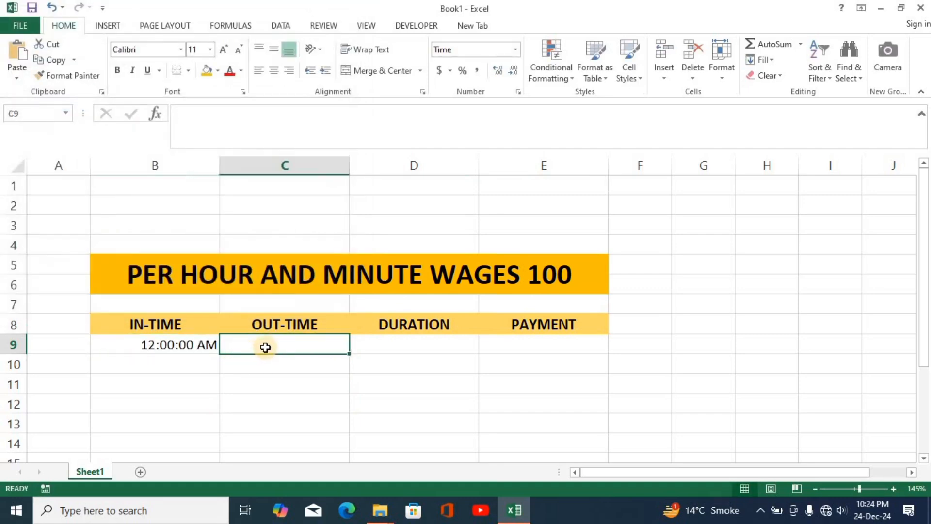
pyautogui.write('1')
pyautogui.press('Tab')
pyautogui.click(291, 345)
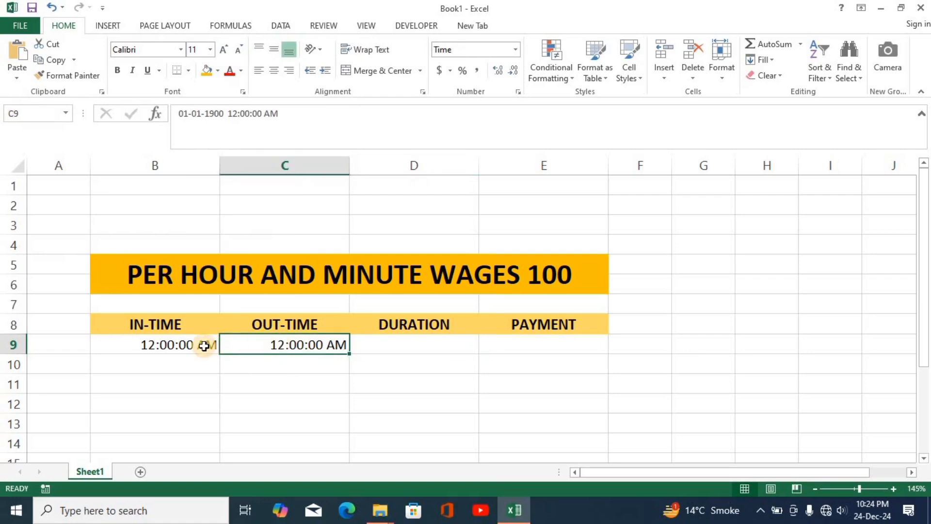
# Step: Remove the date part 01-01-1900 from the in-time value in B9, keeping only the time
pyautogui.click(204, 346)
pyautogui.click(253, 349)
pyautogui.click(208, 347)
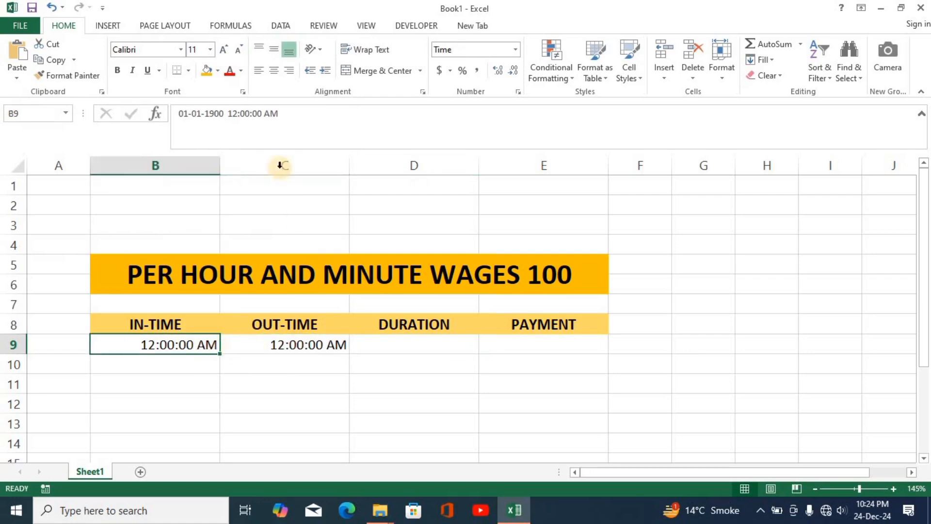
pyautogui.moveTo(227, 114); pyautogui.dragTo(151, 120)
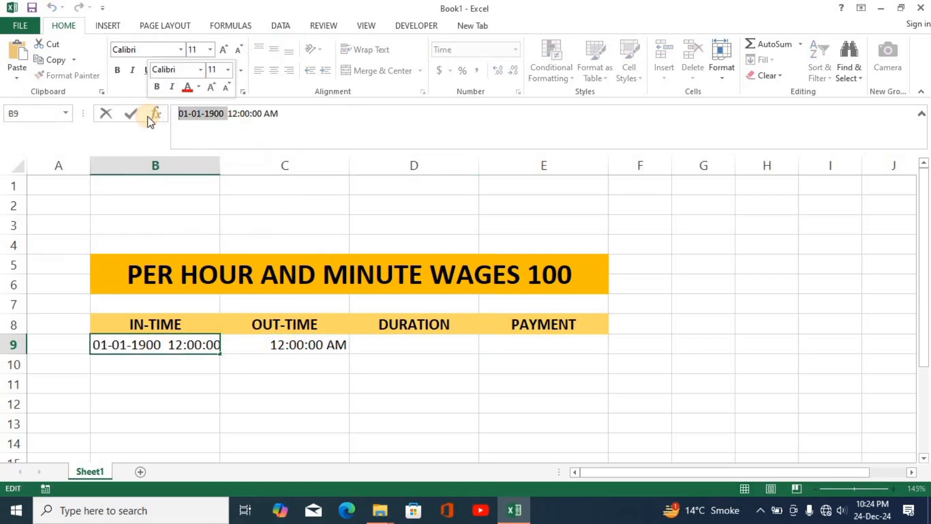
pyautogui.press('BackSpace')
pyautogui.press('Tab')
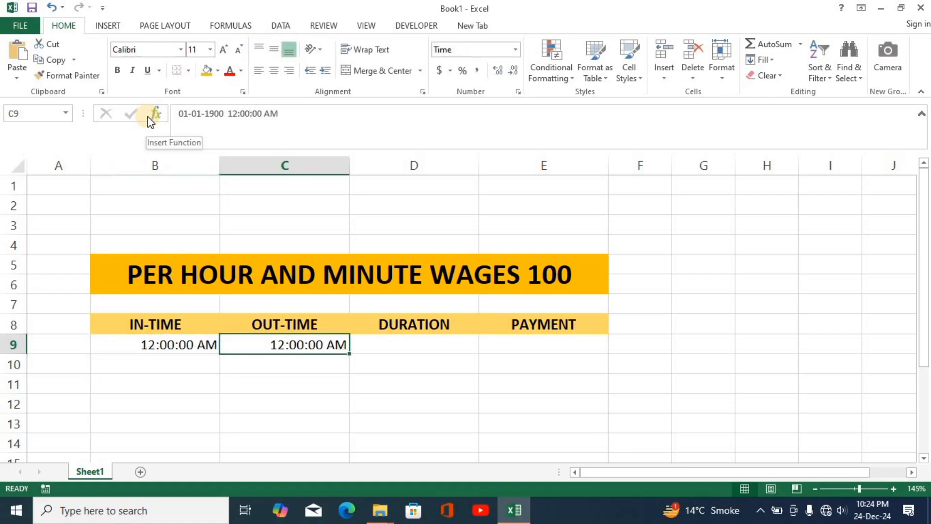
# Step: Remove the date part 01-01-1900 from the out-time value in C9, keeping only the time
pyautogui.click(179, 115)
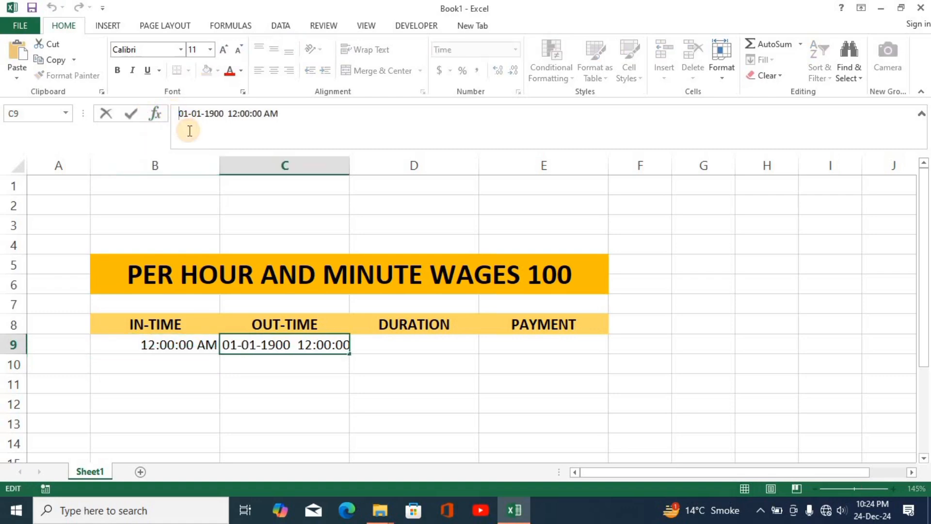
pyautogui.press('Delete')
pyautogui.press('Delete')
pyautogui.press('Delete')
pyautogui.press('Delete')
pyautogui.press('Delete')
pyautogui.press('Delete')
pyautogui.press('Delete')
pyautogui.press('Delete')
pyautogui.press('Delete')
pyautogui.press('Delete')
pyautogui.press('Delete')
pyautogui.press('Delete')
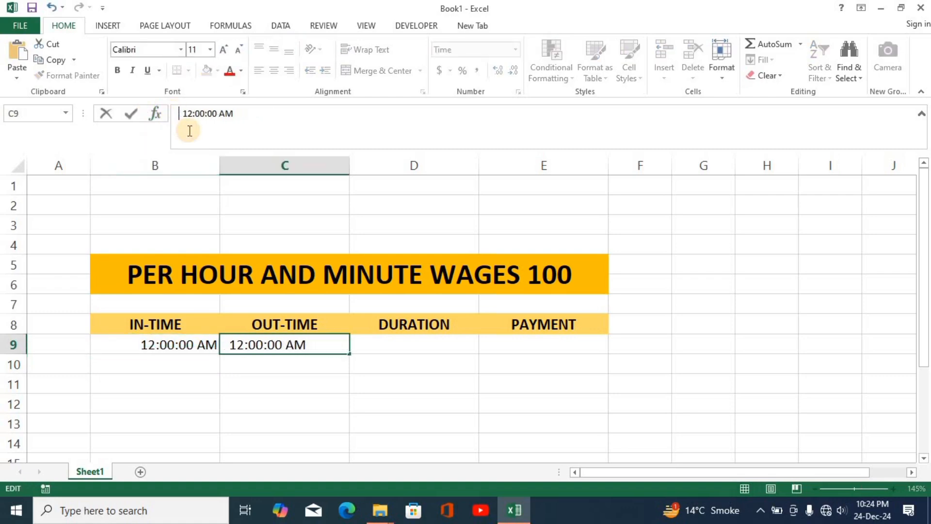
pyautogui.press('Return')
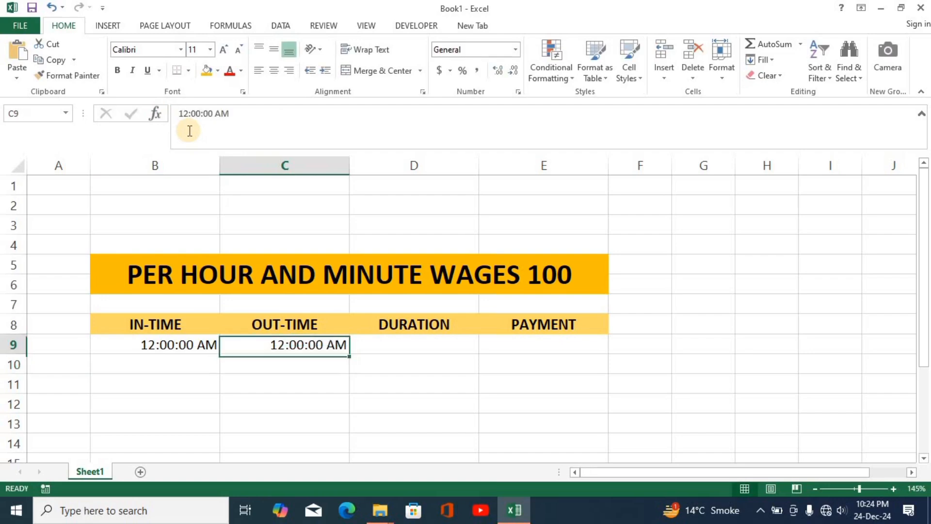
# Step: Change the hour of the out-time in C9 so that it reads 3:00:00 AM
pyautogui.press('Up')
pyautogui.click(176, 107)
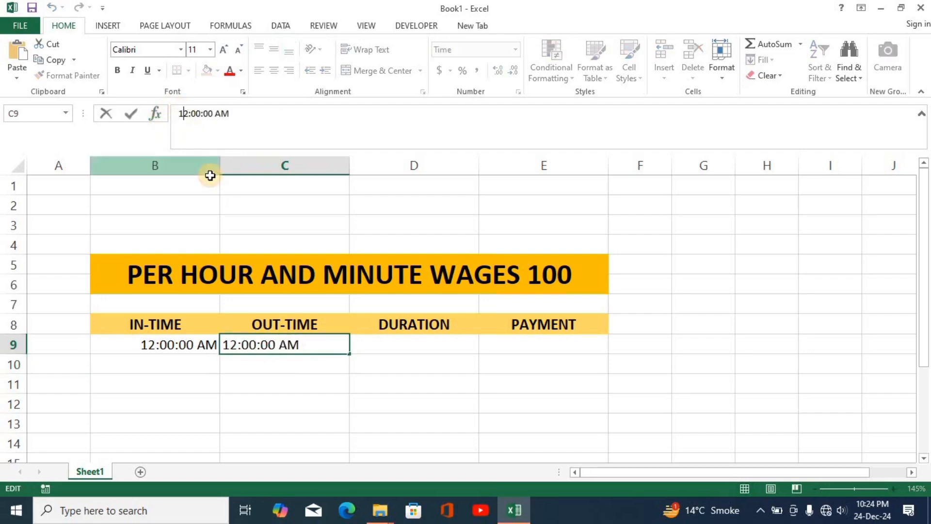
pyautogui.press('Delete')
pyautogui.press('Delete')
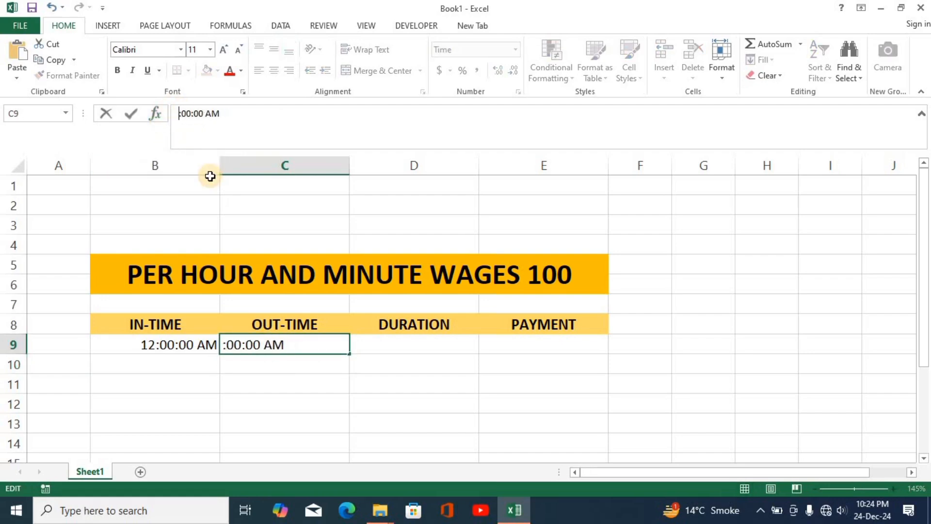
pyautogui.write('3')
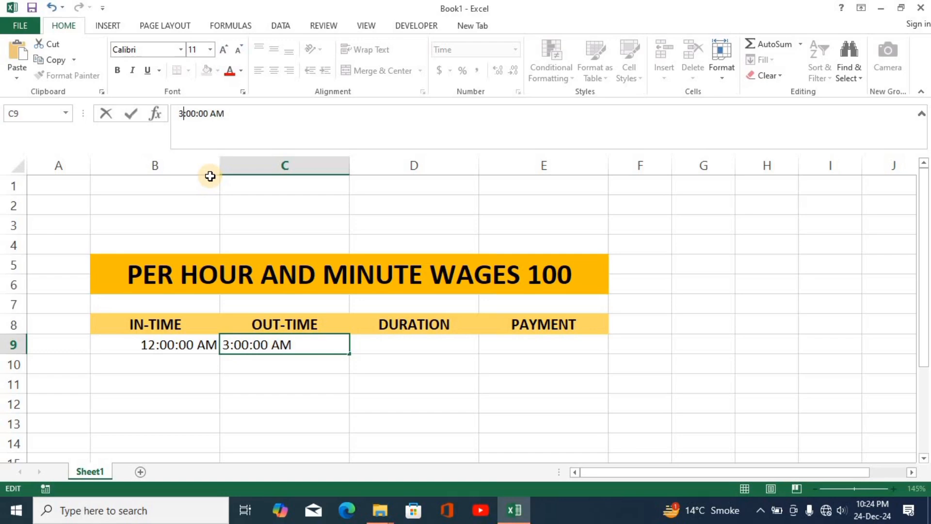
pyautogui.press('Return')
pyautogui.press('Up')
# Step: Start the duration formula in D9 with an IF that tests C9>B9 and returns (C9-B9) when true
pyautogui.press('Right')
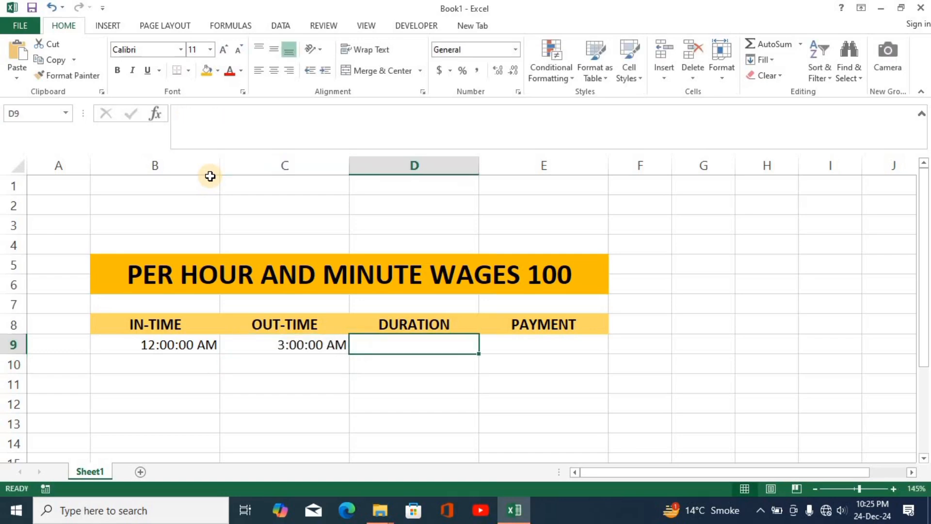
pyautogui.write('=IF(')
pyautogui.press('Left')
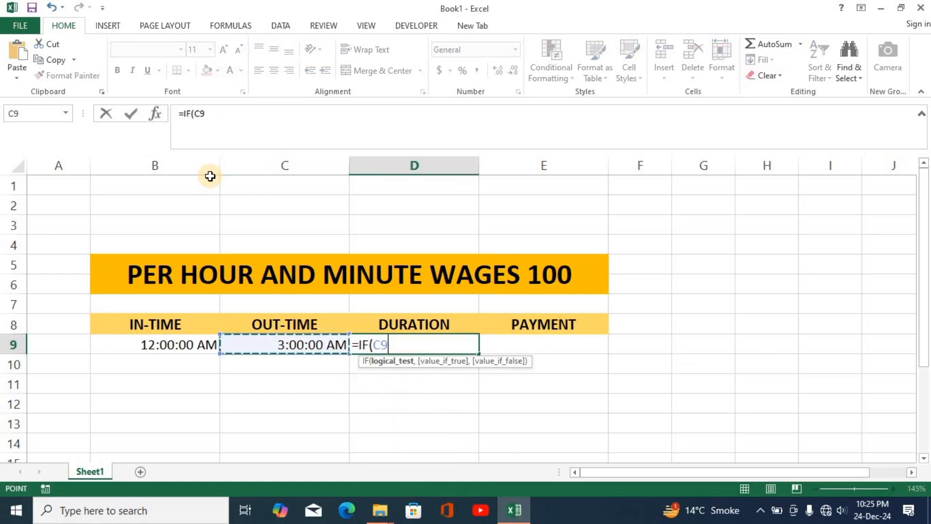
pyautogui.write('>')
pyautogui.press('Left')
pyautogui.press('Left')
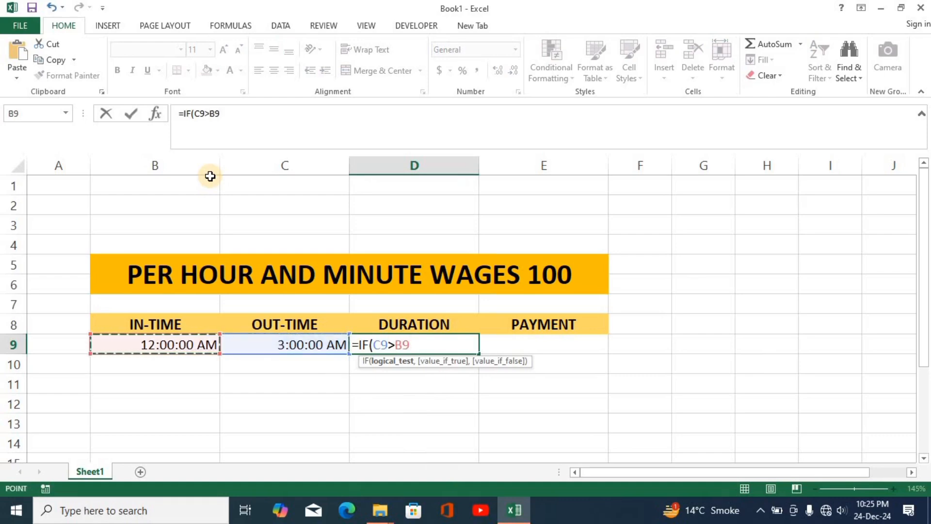
pyautogui.write(',(')
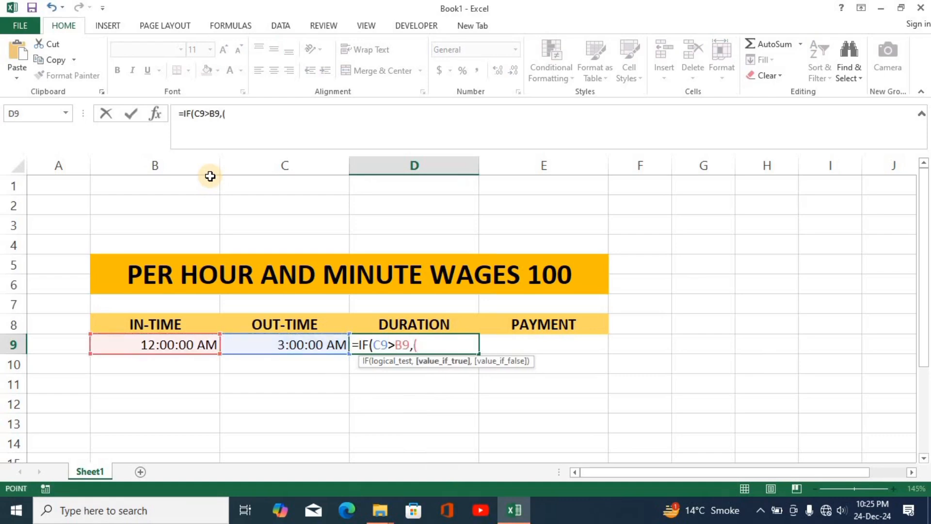
pyautogui.press('Left')
pyautogui.write('-')
pyautogui.press('Left')
pyautogui.press('Left')
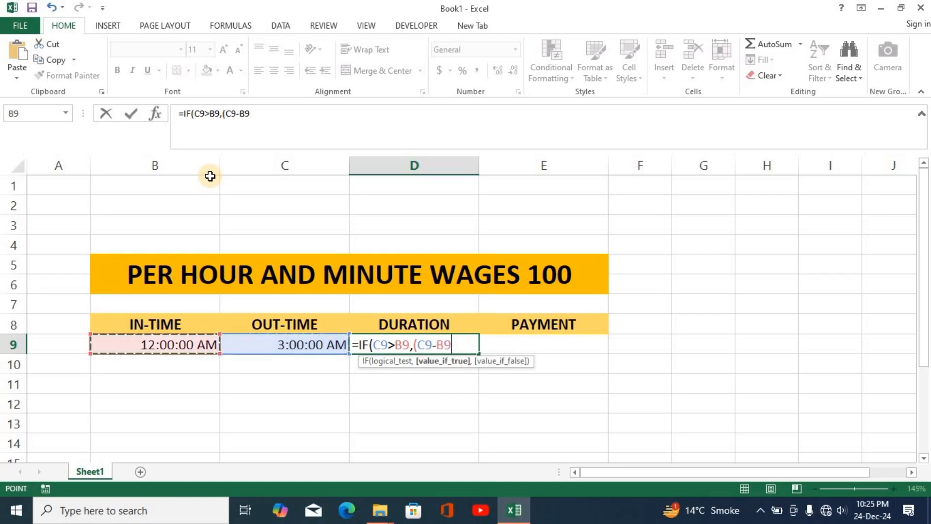
pyautogui.write(')')
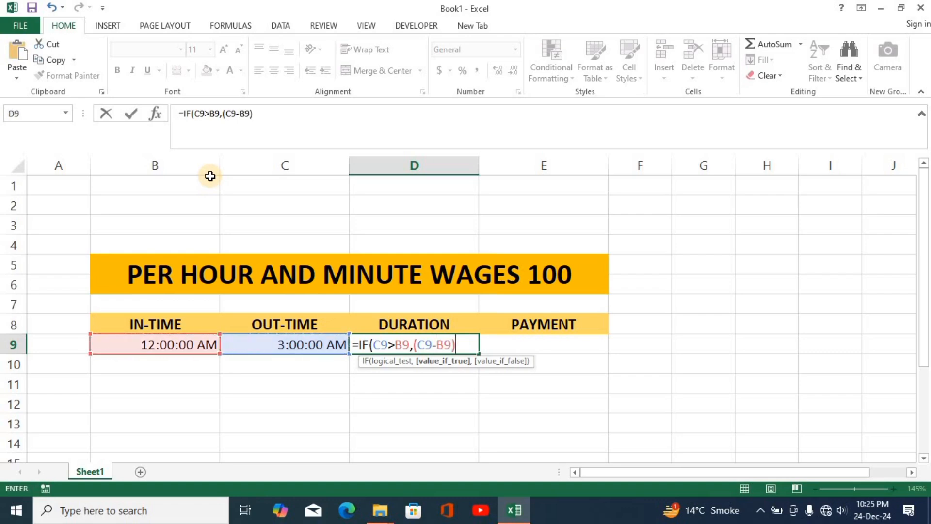
# Step: Complete the IF formula in D9 with (C9-B9+1) as the value if false
pyautogui.write(',')
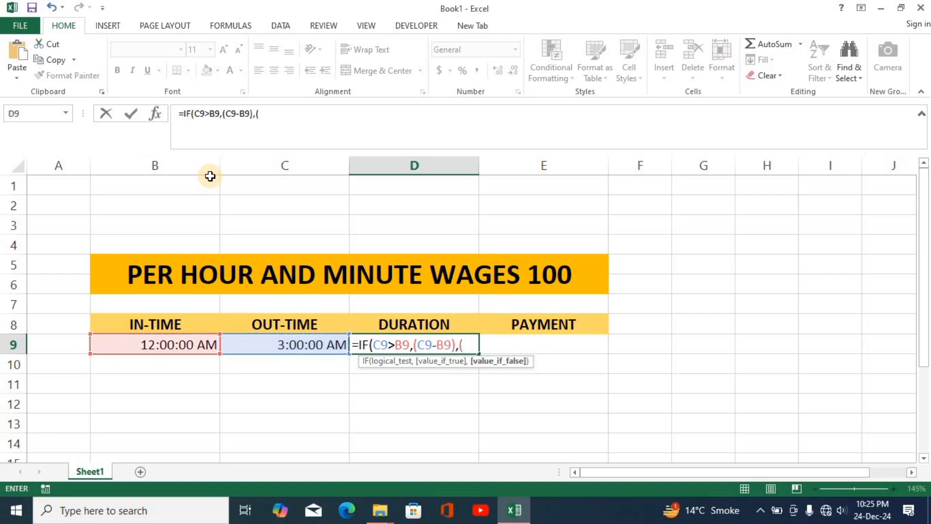
pyautogui.write('(')
pyautogui.press('Left')
pyautogui.write('-')
pyautogui.press('Left')
pyautogui.press('Left')
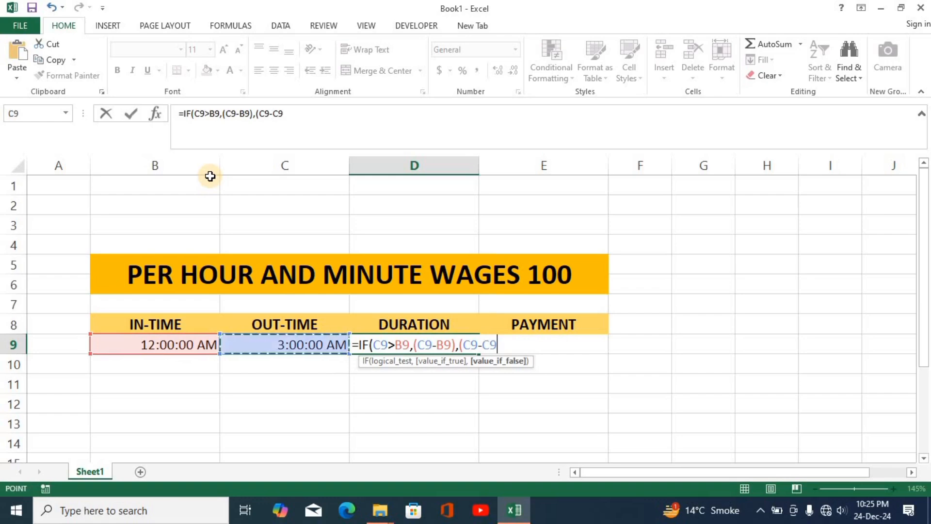
pyautogui.write('+')
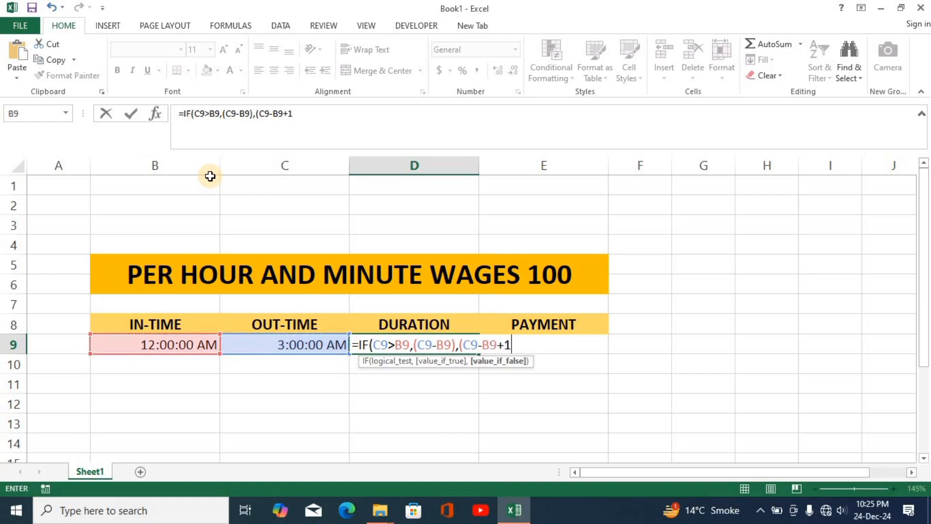
pyautogui.write('1))')
pyautogui.press('Return')
pyautogui.press('Up')
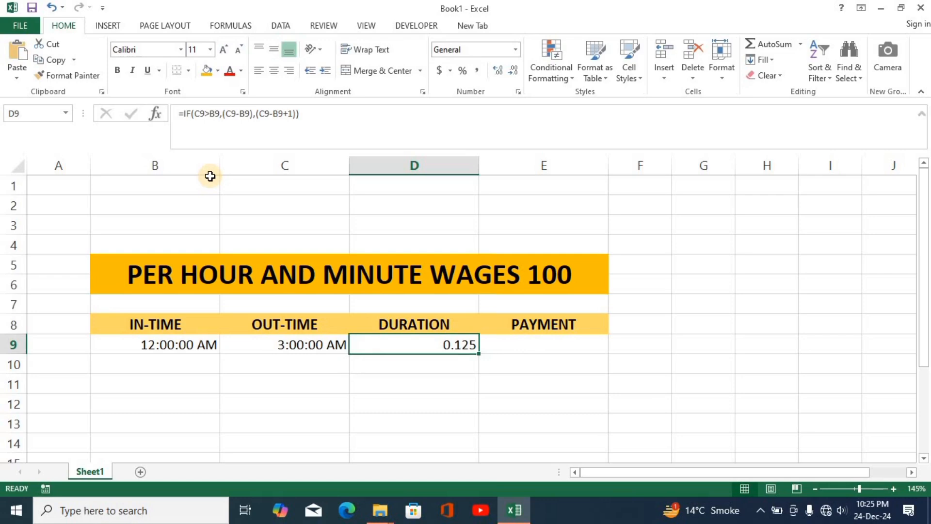
# Step: Format the duration cell D9 with the custom number format HH:MM
pyautogui.hotkey('ctrl', '1')
pyautogui.press('Down')
pyautogui.press('Down')
pyautogui.press('Down')
pyautogui.press('Down')
pyautogui.press('Down')
pyautogui.press('Down')
pyautogui.press('Down')
pyautogui.press('Down')
pyautogui.press('Down')
pyautogui.press('Down')
pyautogui.press('Down')
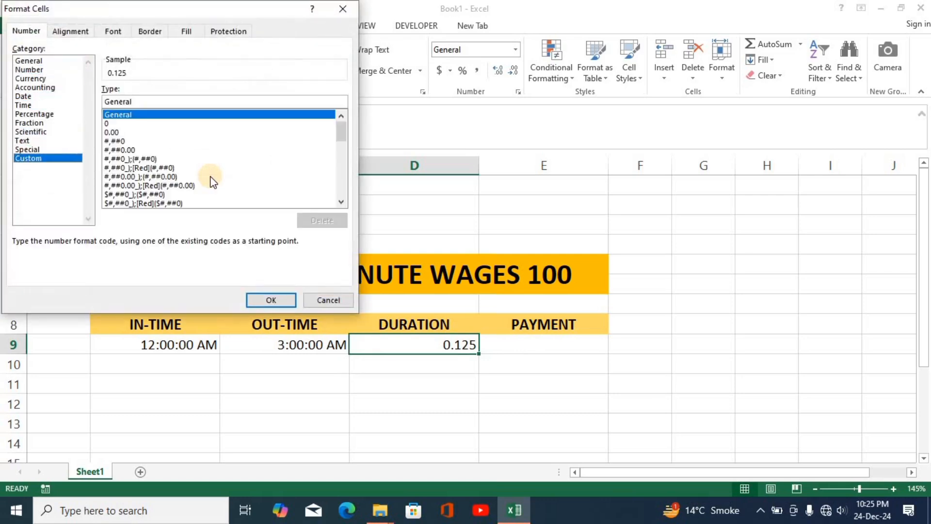
pyautogui.press('Tab')
pyautogui.write('HH')
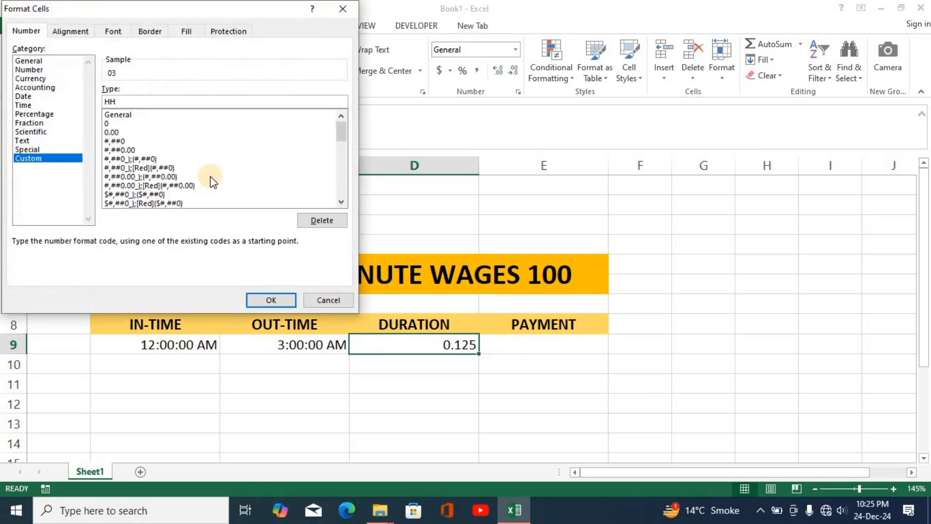
pyautogui.write(':MM')
pyautogui.press('Return')
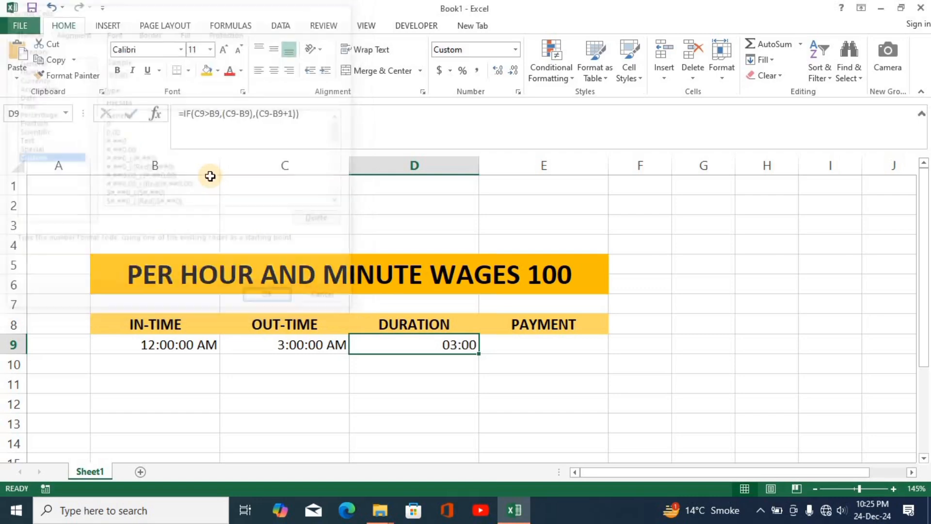
# Step: Start the payment formula in E9 as an IF on D9 whose true value begins with HOUR(D9)*100
pyautogui.press('Right')
pyautogui.press('Left')
pyautogui.press('Left')
pyautogui.press('Left')
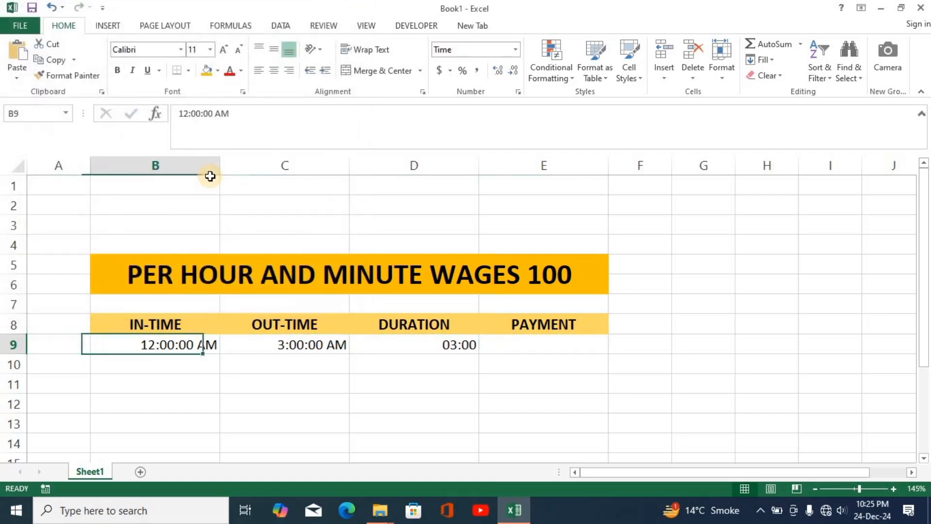
pyautogui.press('Right')
pyautogui.press('Right')
pyautogui.press('Right')
pyautogui.write('=if')
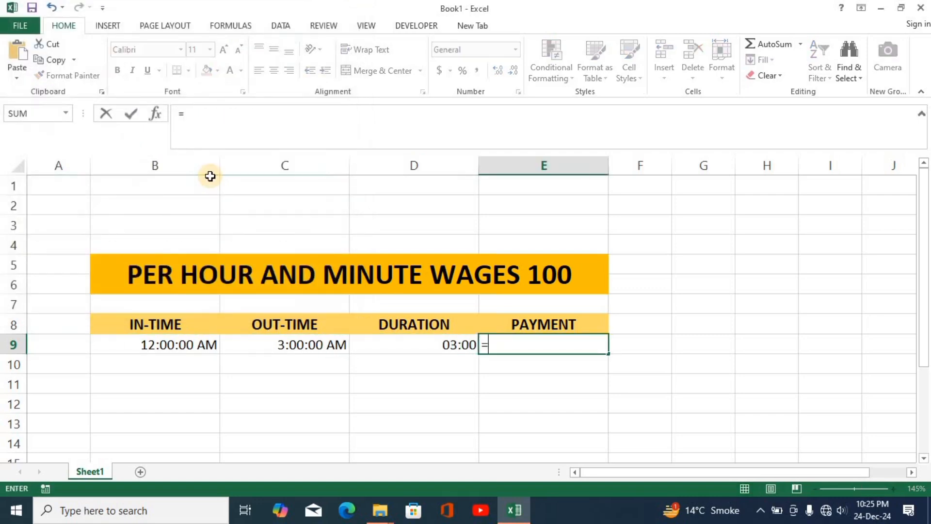
pyautogui.press('Tab')
pyautogui.press('Left')
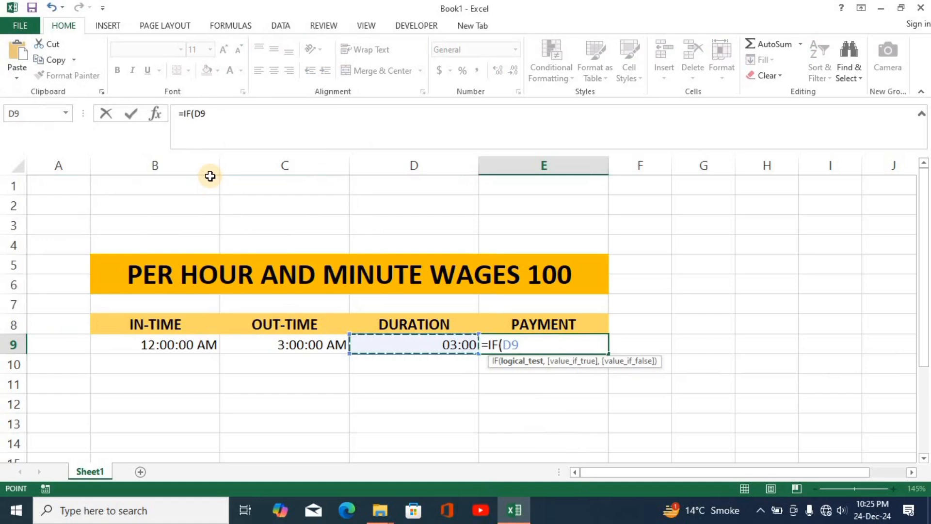
pyautogui.write(',HOUR(')
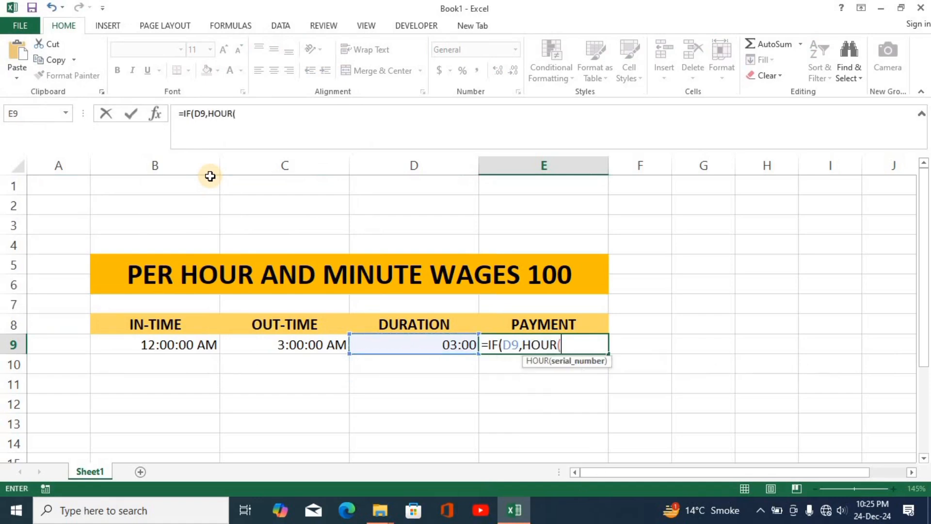
pyautogui.press('Left')
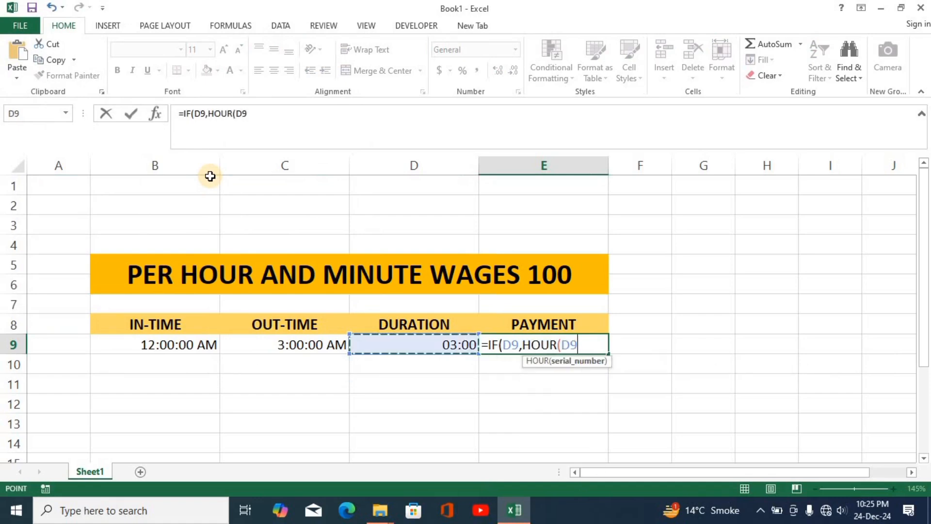
pyautogui.write(')*100')
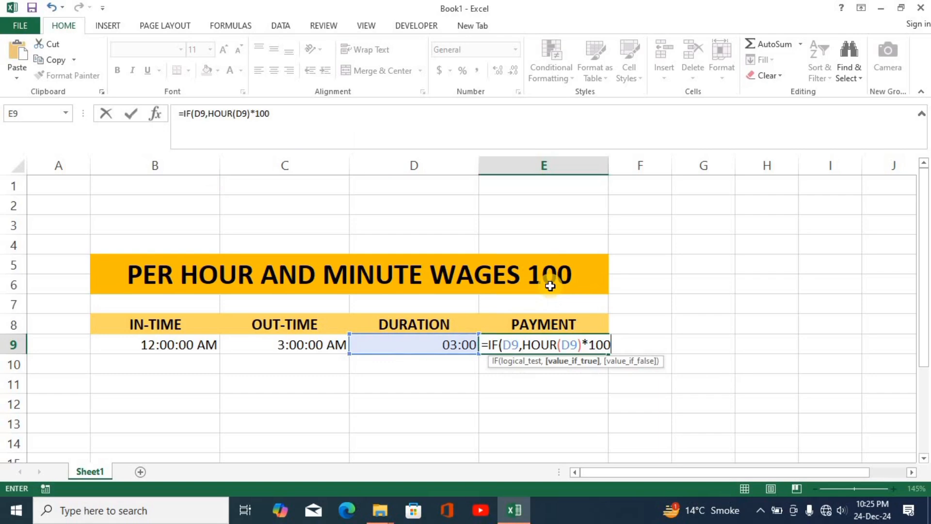
# Step: Complete the E9 payment formula by adding MINUTE(D9)*100/60 to the hourly pay, with "" as the value if false
pyautogui.write('+MINU')
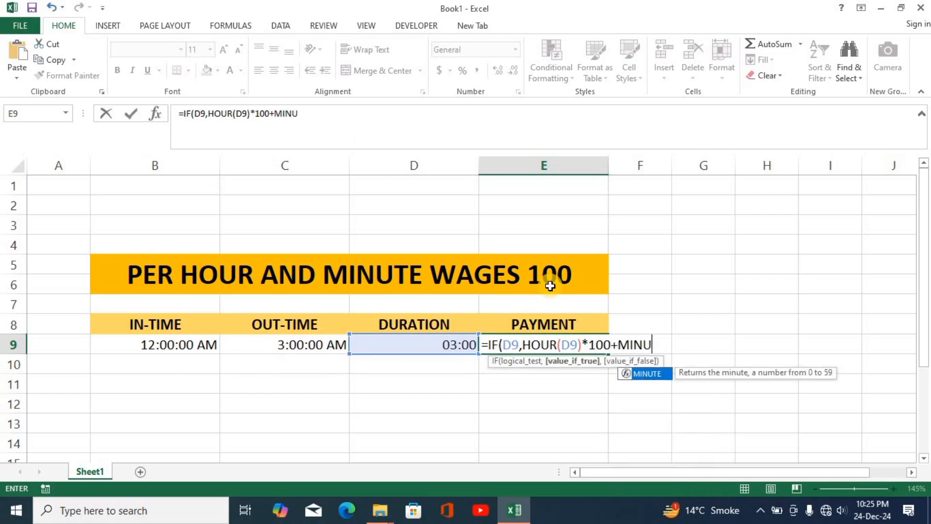
pyautogui.press('Tab')
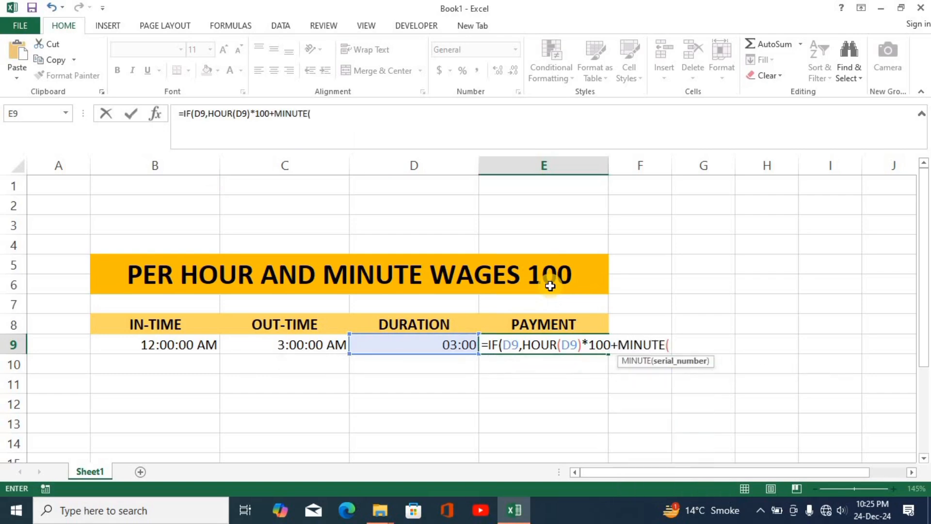
pyautogui.press('Left')
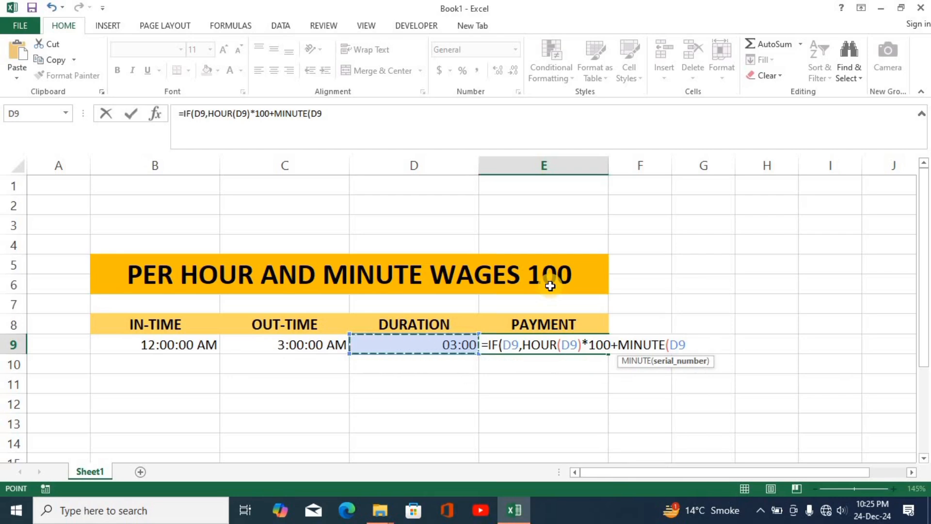
pyautogui.write(')*100/60')
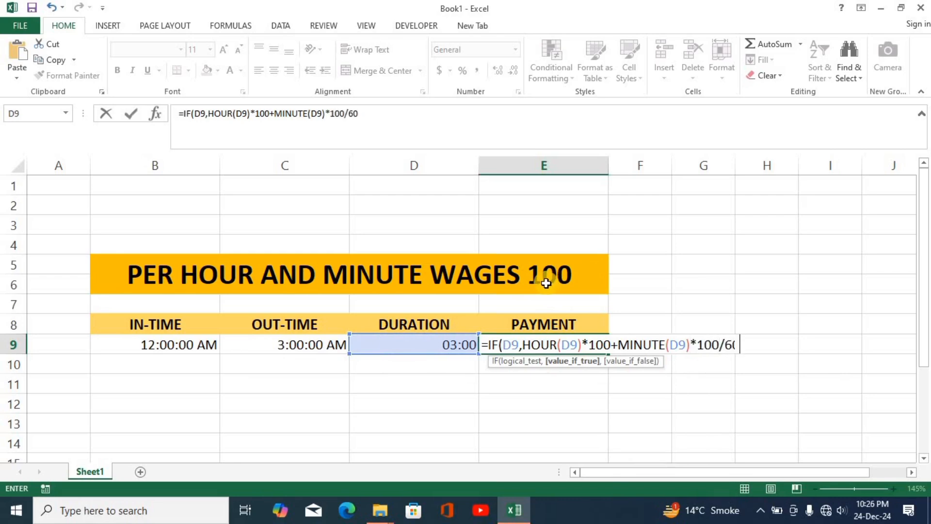
pyautogui.write(',')
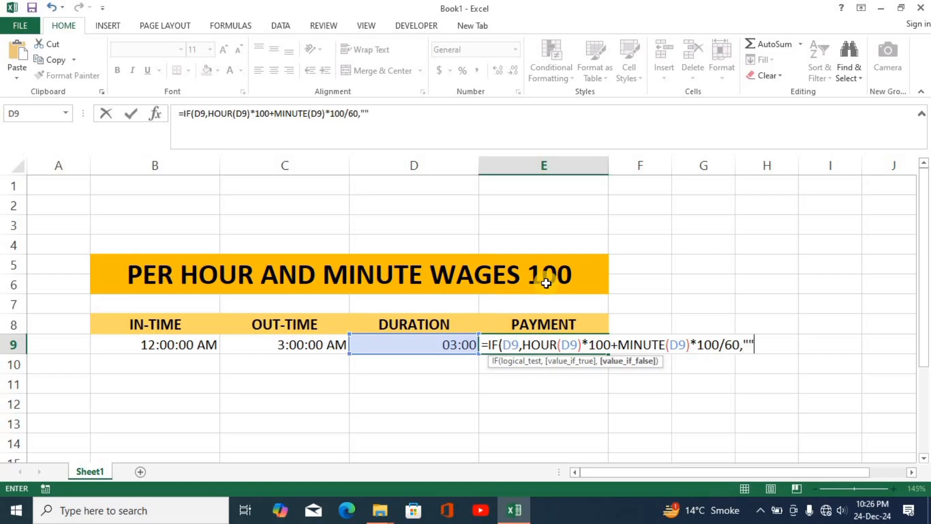
pyautogui.press('Return')
pyautogui.press('Up')
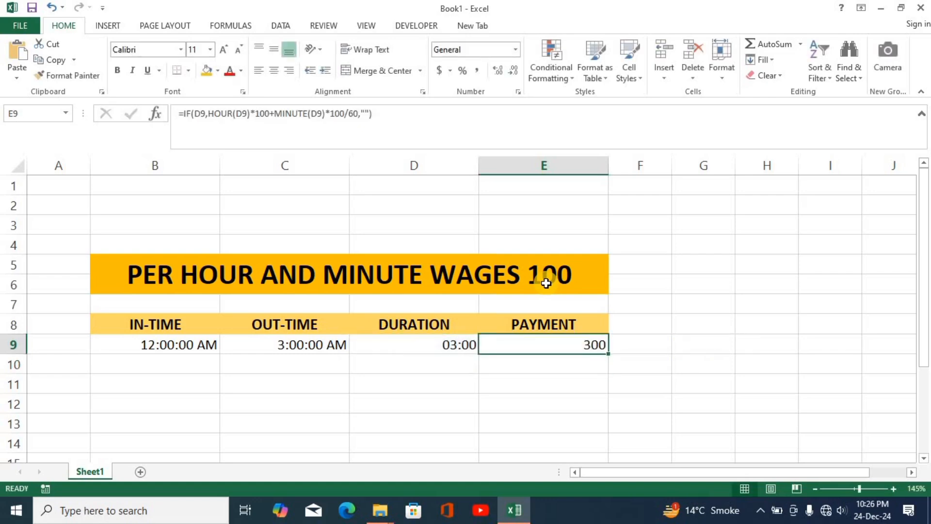
# Step: Fill the in-time from B9 down through B13 as an hourly series and check the filled cells
pyautogui.click(416, 345)
pyautogui.click(192, 347)
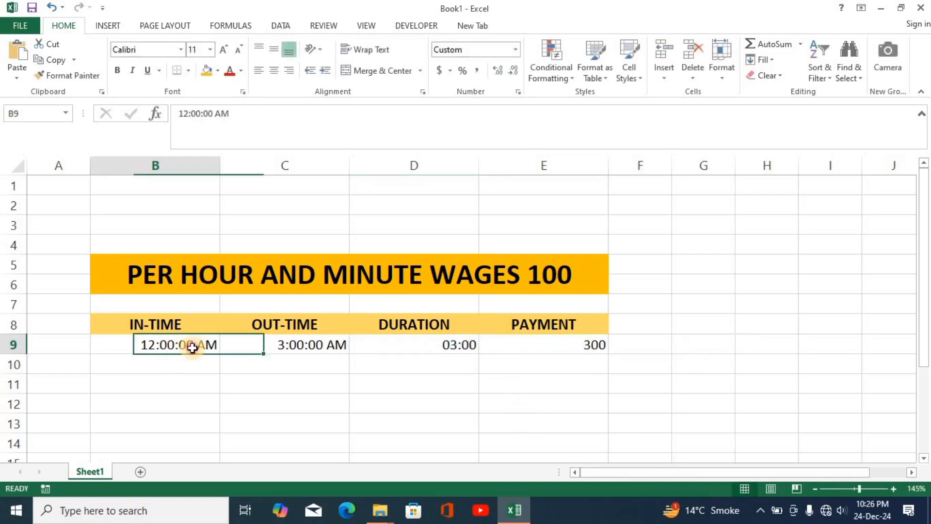
pyautogui.moveTo(220, 355); pyautogui.dragTo(210, 429)
pyautogui.click(197, 359)
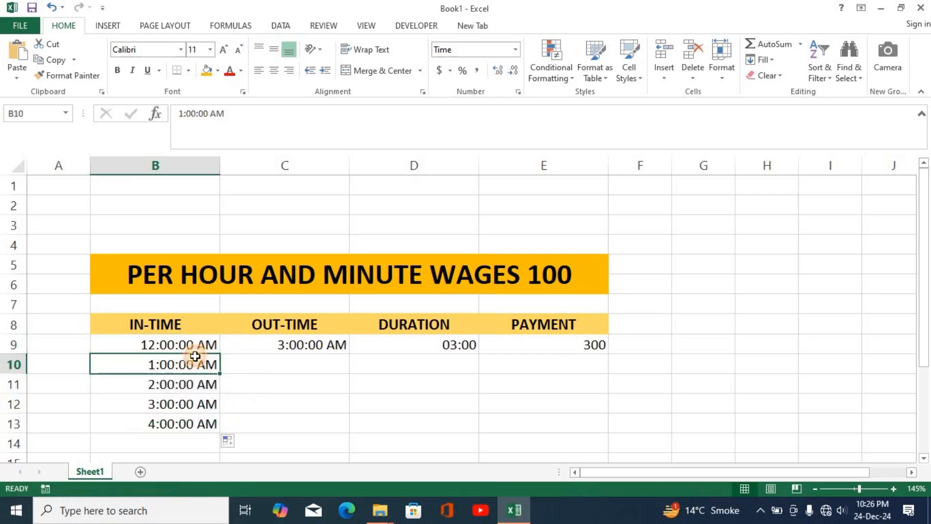
pyautogui.click(194, 383)
pyautogui.click(167, 382)
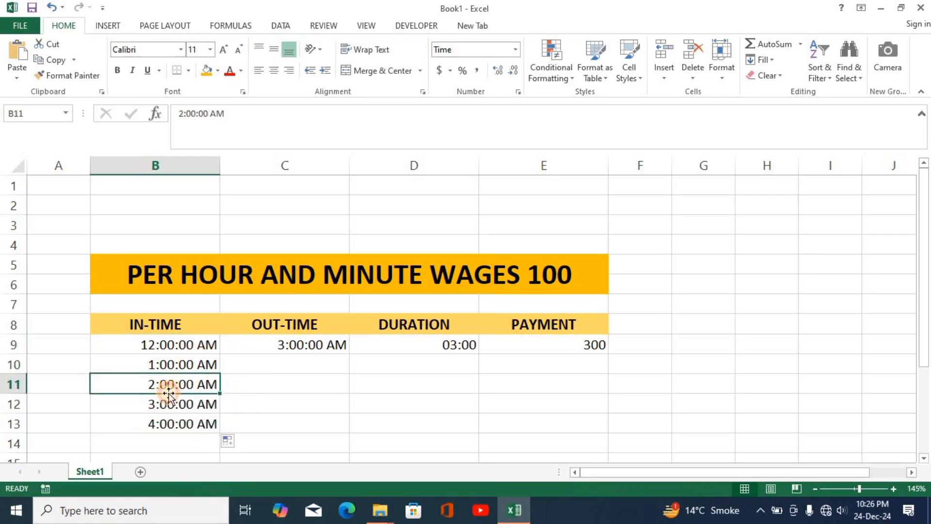
pyautogui.click(167, 404)
pyautogui.click(168, 423)
pyautogui.click(291, 345)
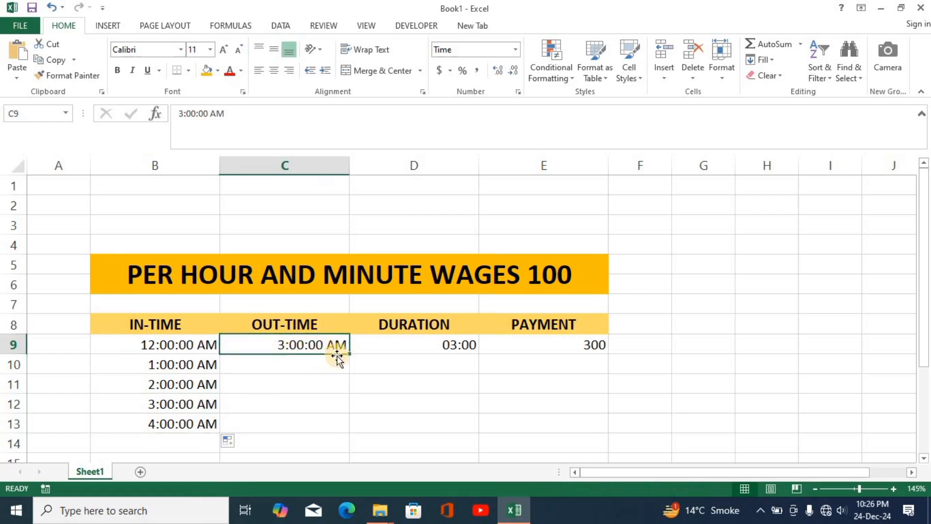
# Step: Fill the out-time from C9 and the duration from D9 down through row 13
pyautogui.moveTo(349, 354); pyautogui.dragTo(336, 427)
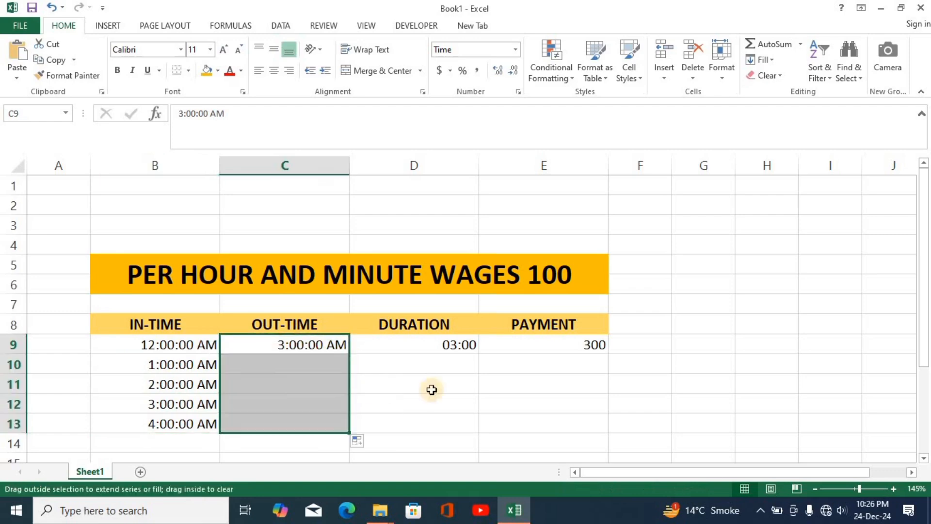
pyautogui.click(470, 348)
pyautogui.moveTo(478, 355); pyautogui.dragTo(472, 424)
pyautogui.click(483, 403)
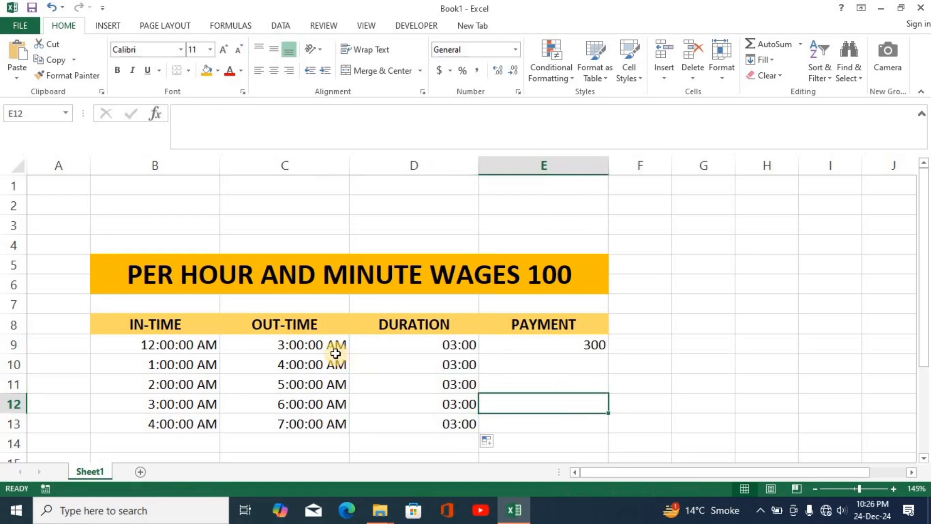
# Step: Change the out-time in C9 to 4:00:00 AM to test the duration and payment formulas
pyautogui.click(271, 345)
pyautogui.click(203, 345)
pyautogui.click(309, 347)
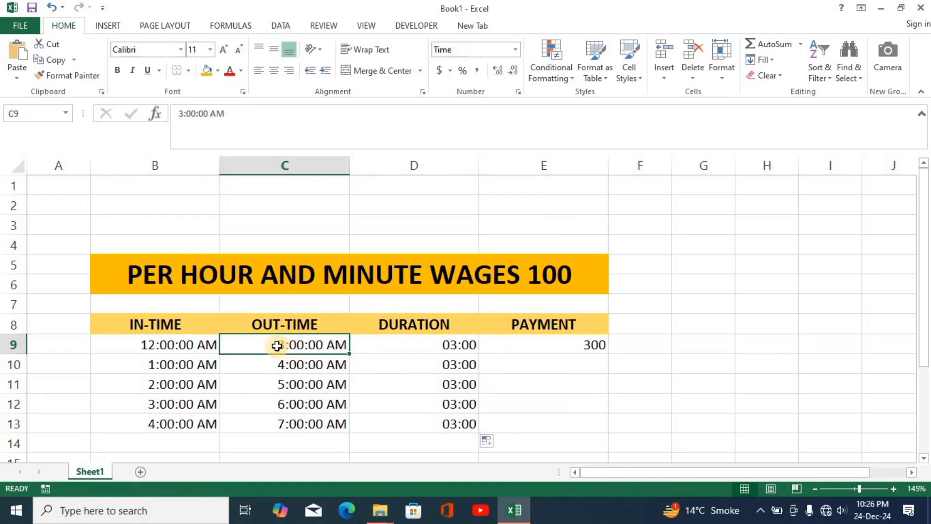
pyautogui.doubleClick(247, 345)
pyautogui.press('Delete')
pyautogui.press('Delete')
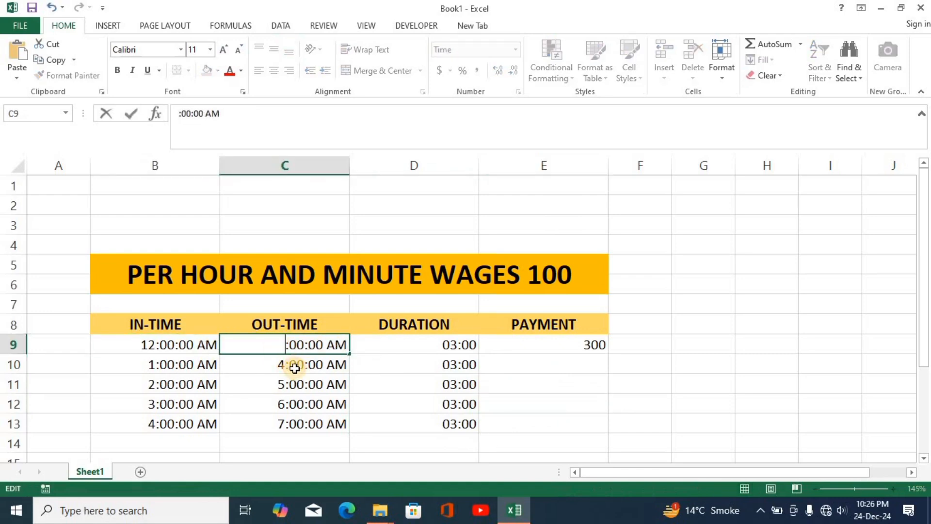
pyautogui.write('4:')
pyautogui.press('Return')
pyautogui.press('Up')
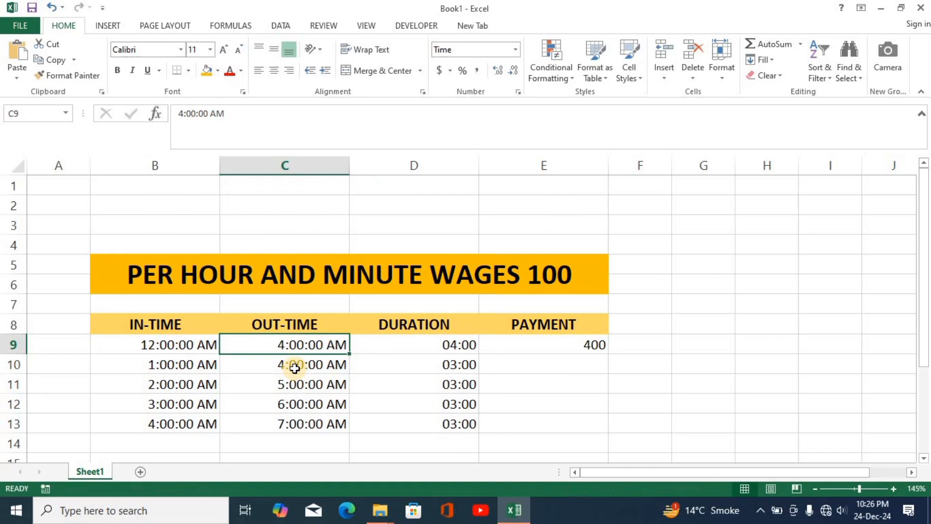
# Step: Change the hour of the out-time in C9 so it reads 7:00:00 AM
pyautogui.doubleClick(278, 346)
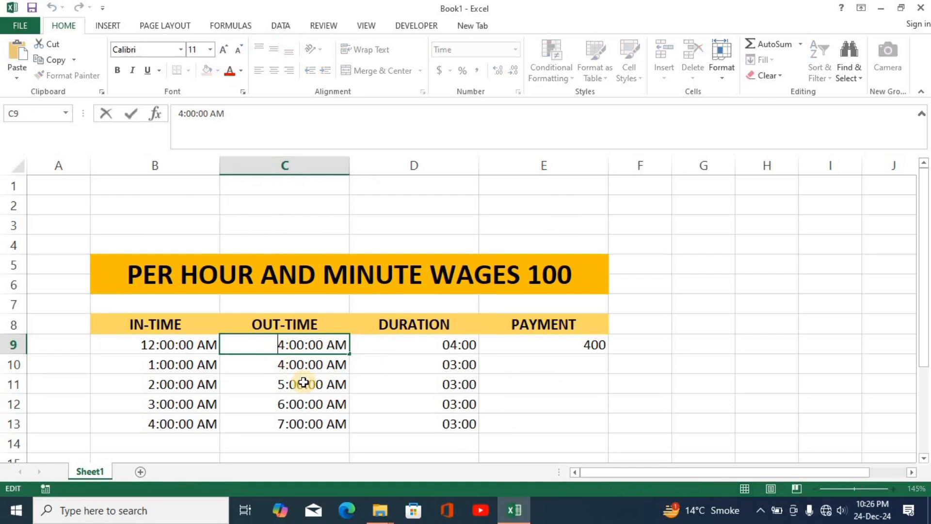
pyautogui.press('Delete')
pyautogui.press('Delete')
pyautogui.write('7:')
pyautogui.press('Return')
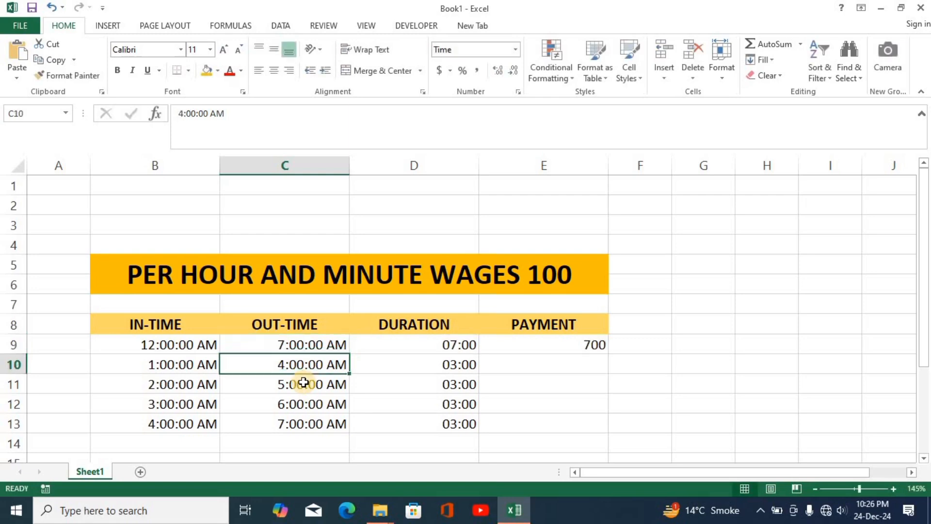
pyautogui.press('Up')
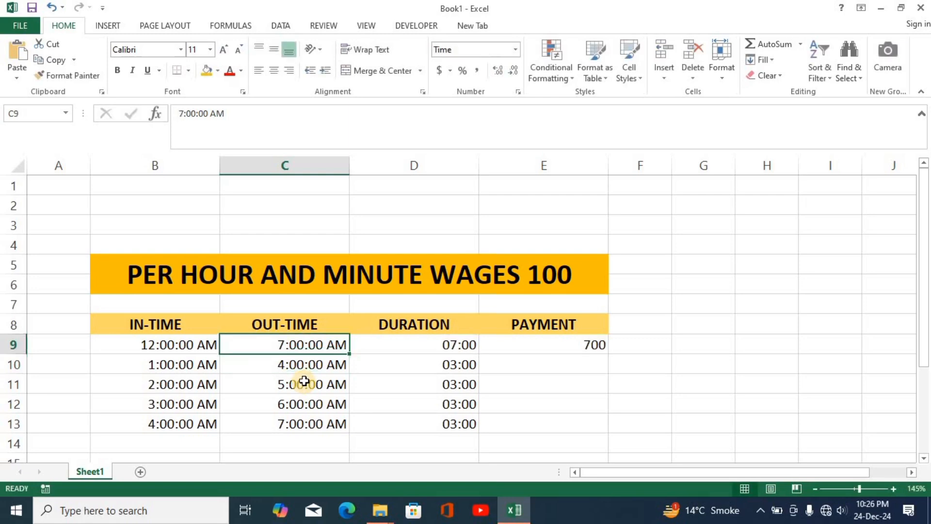
# Step: Switch the out-time in C9 from morning to afternoon, making it 7:00:00 PM
pyautogui.doubleClick(341, 347)
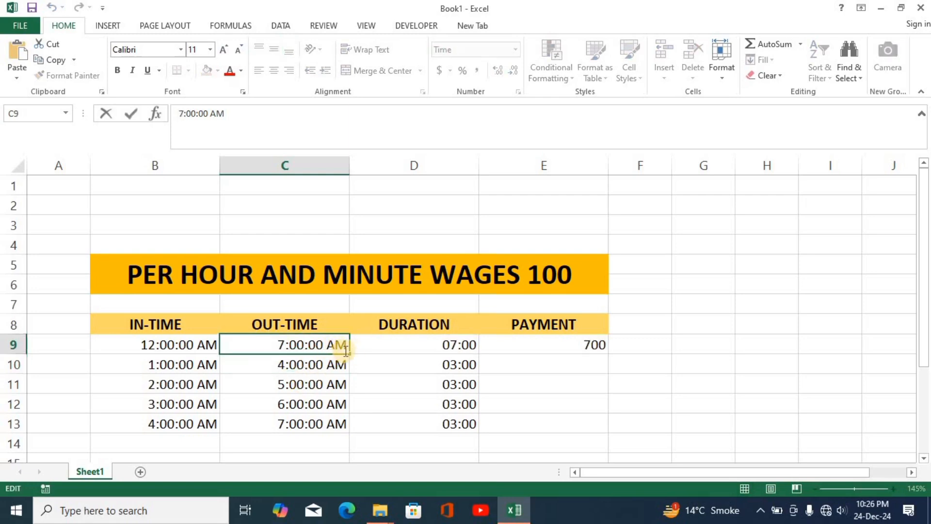
pyautogui.press('BackSpace')
pyautogui.press('BackSpace')
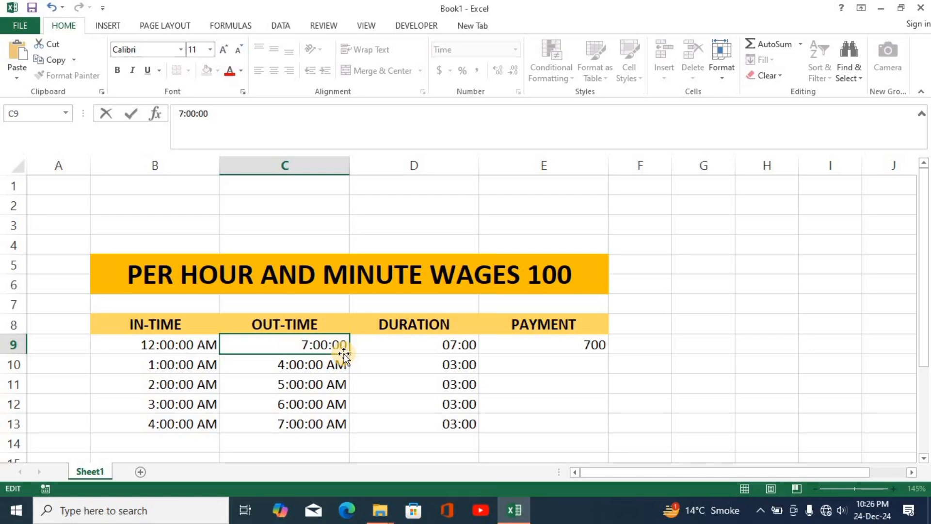
pyautogui.write('PM')
pyautogui.press('Return')
pyautogui.press('Up')
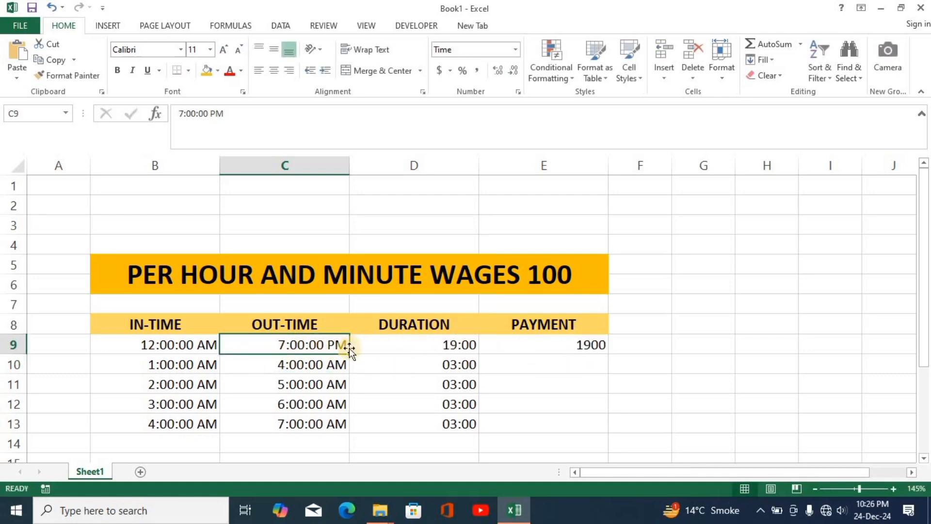
# Step: Change the in-time in B9 to 12:00:00 PM
pyautogui.click(210, 345)
pyautogui.doubleClick(210, 344)
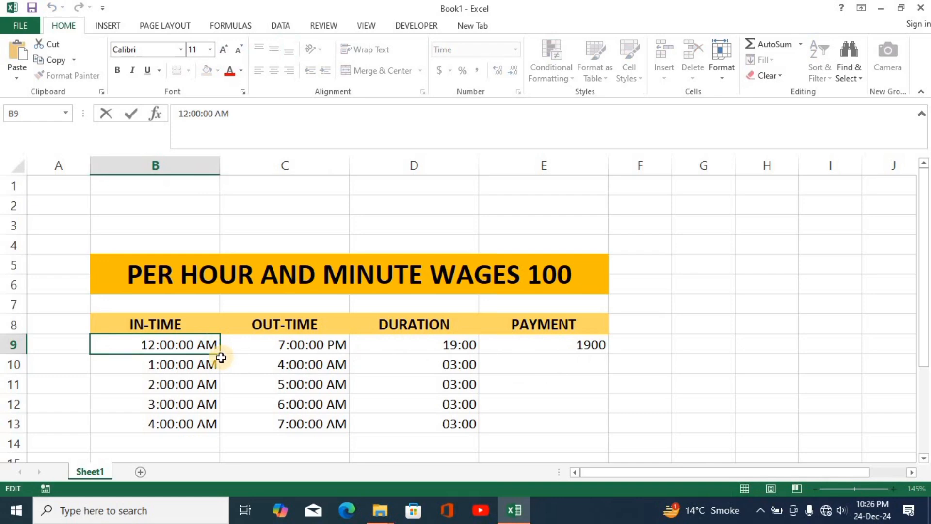
pyautogui.press('Delete')
pyautogui.press('Delete')
pyautogui.press('BackSpace')
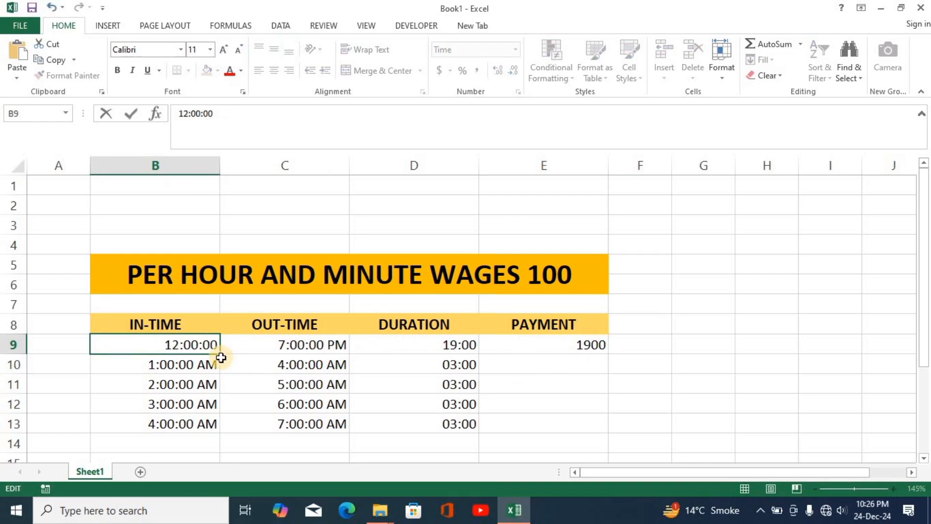
pyautogui.write('PM')
pyautogui.press('Return')
pyautogui.press('Up')
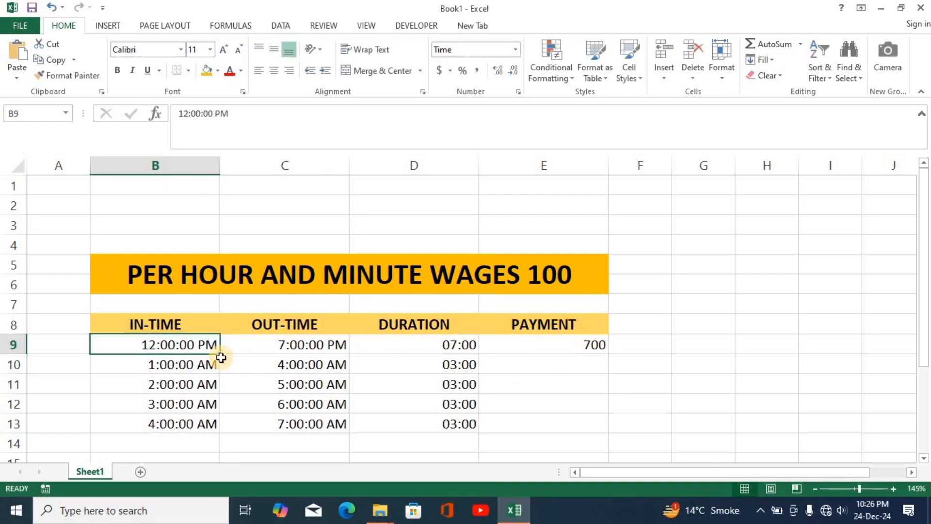
# Step: Set the in-time in B9 to 10:00:00 AM
pyautogui.click(313, 347)
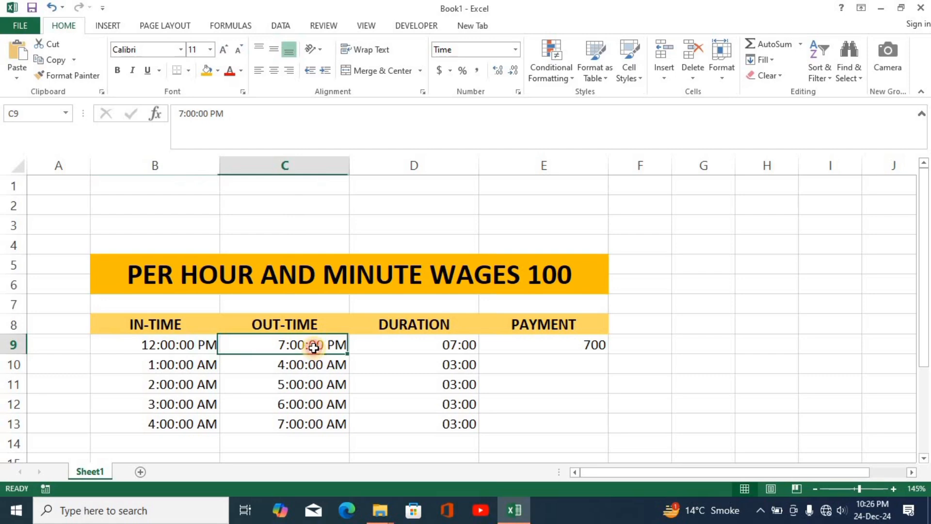
pyautogui.click(179, 347)
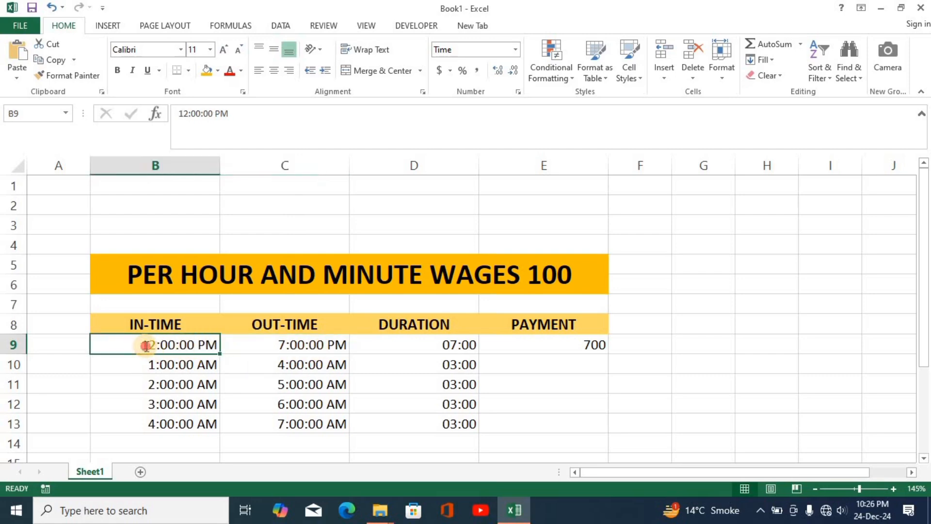
pyautogui.doubleClick(146, 346)
pyautogui.press('Delete')
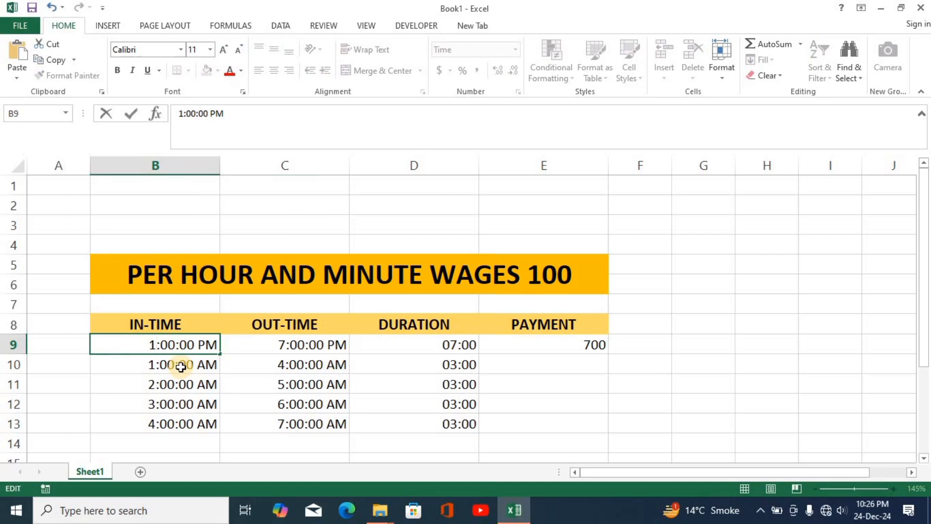
pyautogui.write('0')
pyautogui.press('Delete')
pyautogui.press('Delete')
pyautogui.write('AM')
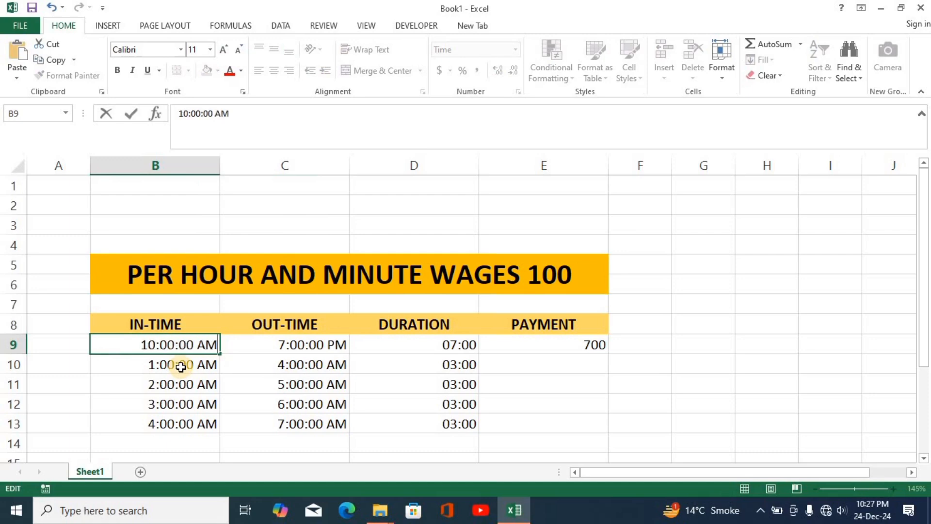
pyautogui.press('Return')
pyautogui.press('Up')
# Step: Set the out-time in C9 to 3:00:00 PM
pyautogui.press('Right')
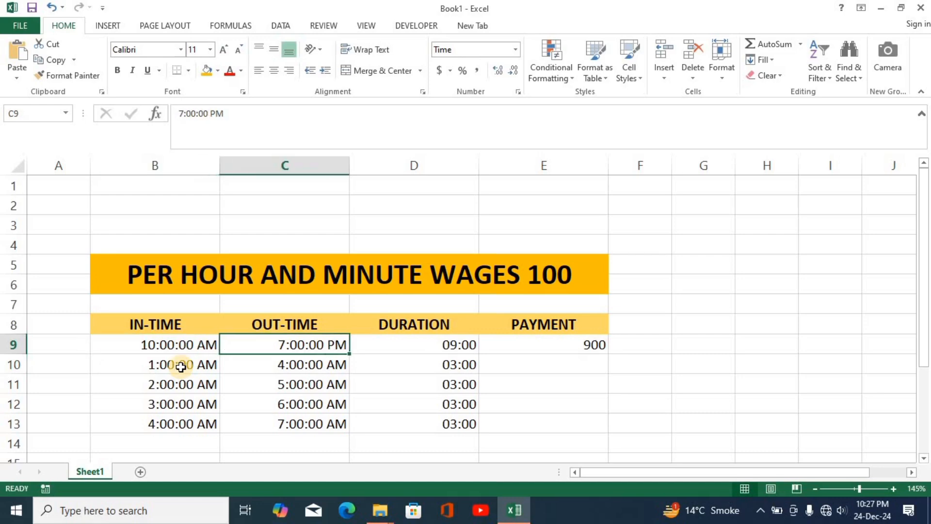
pyautogui.press('F2')
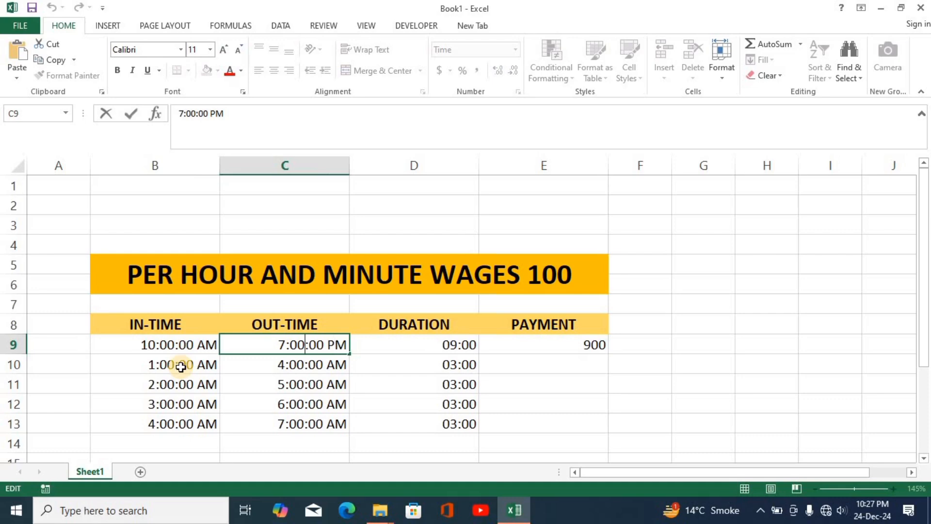
pyautogui.press('Delete')
pyautogui.press('Return')
pyautogui.press('Up')
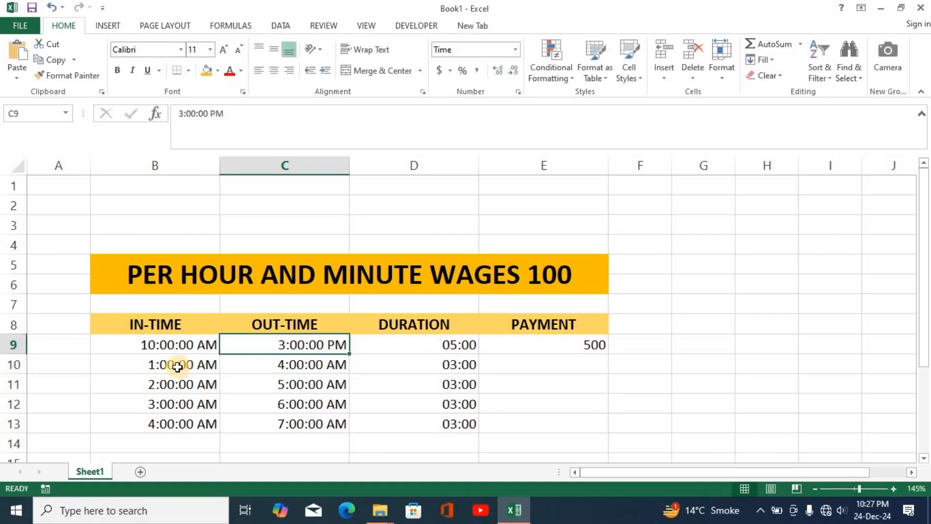
# Step: Fill the payment formula from E9 down through E13
pyautogui.click(294, 364)
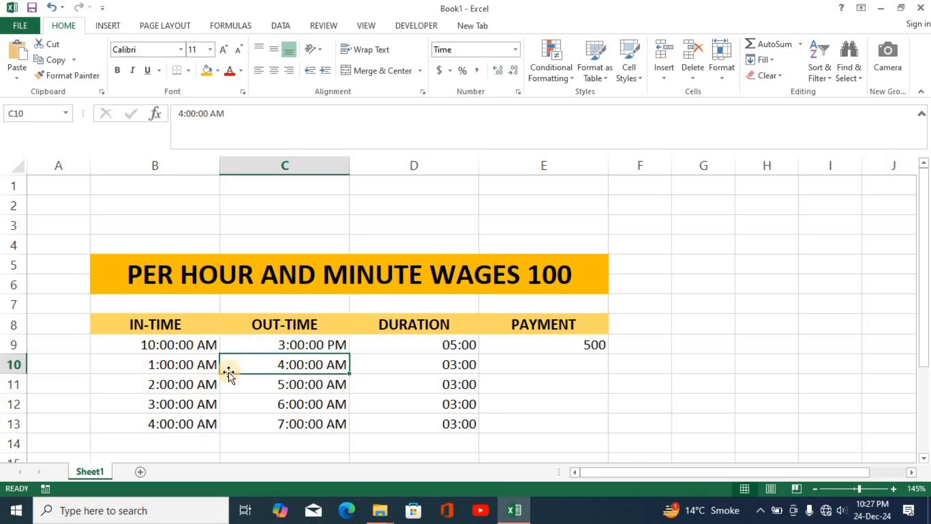
pyautogui.click(199, 376)
pyautogui.click(323, 367)
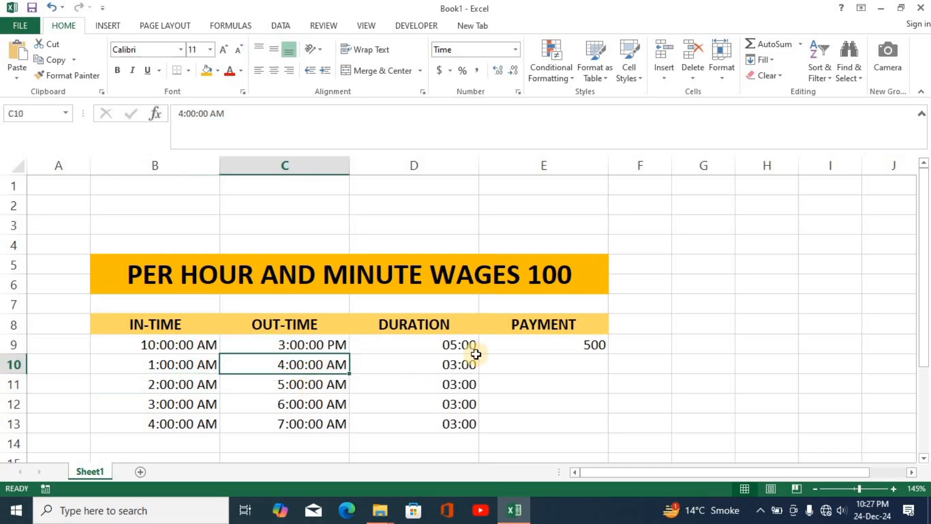
pyautogui.click(452, 348)
pyautogui.click(578, 347)
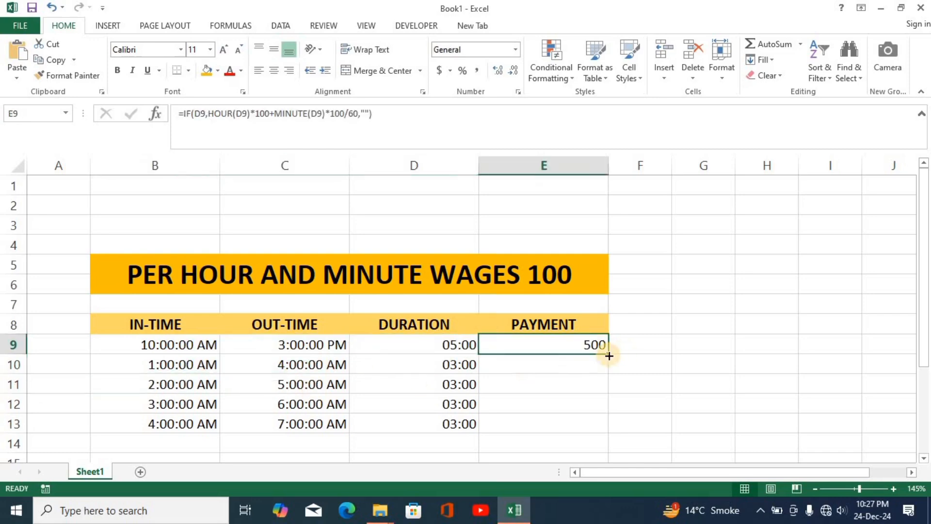
pyautogui.moveTo(609, 355); pyautogui.dragTo(596, 425)
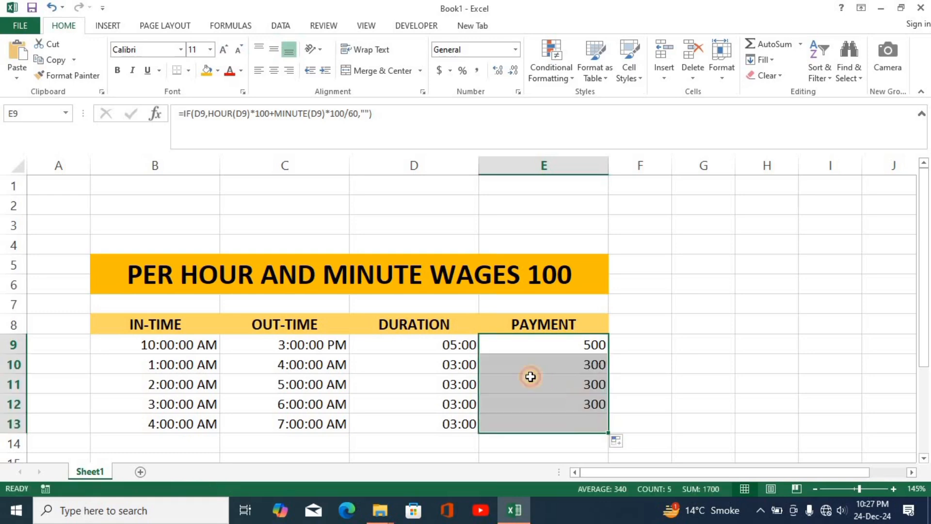
pyautogui.click(502, 377)
# Step: Set the minutes of the out-time in C9 to 30, making it 3:30:00 PM
pyautogui.doubleClick(305, 345)
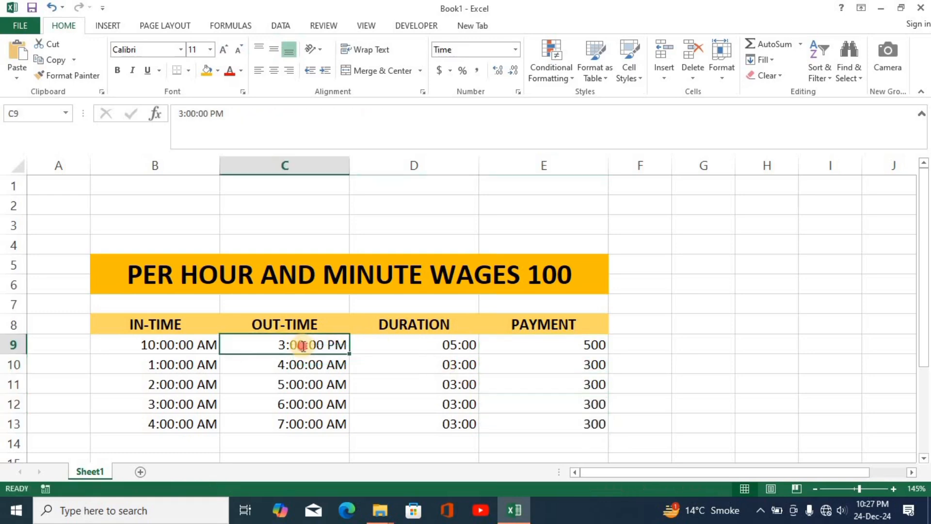
pyautogui.press('BackSpace')
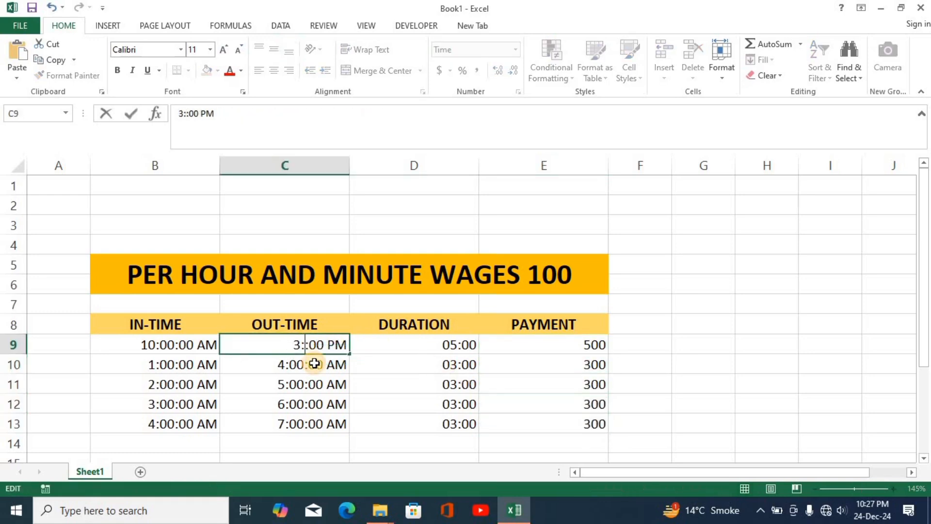
pyautogui.write('30')
pyautogui.press('Return')
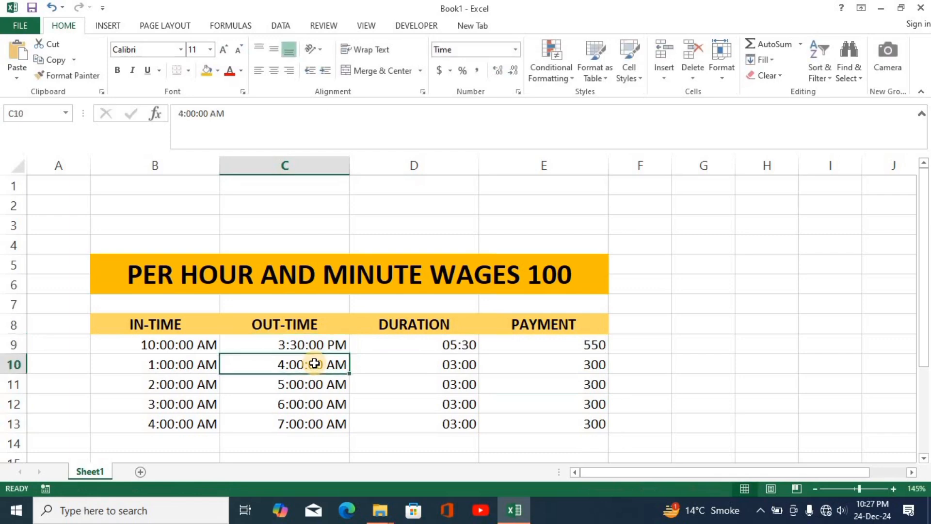
pyautogui.press('Up')
pyautogui.press('Right')
pyautogui.press('Left')
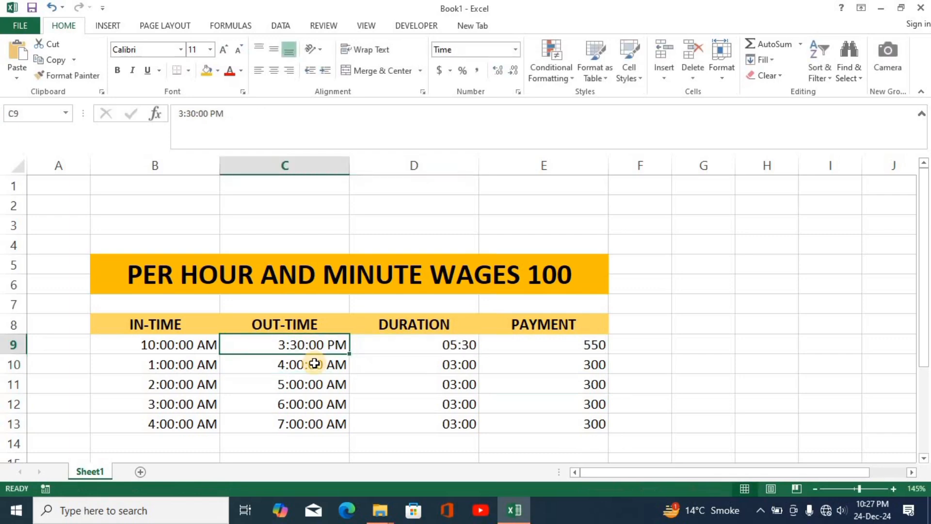
# Step: Set the minutes of the out-time in C9 to 15, making it 3:15:00 PM
pyautogui.press('F2')
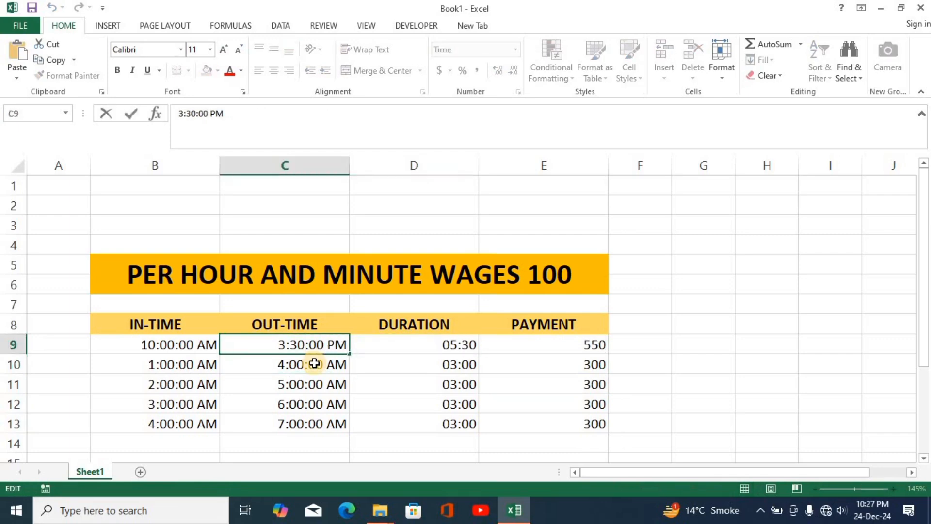
pyautogui.press('Delete')
pyautogui.press('Delete')
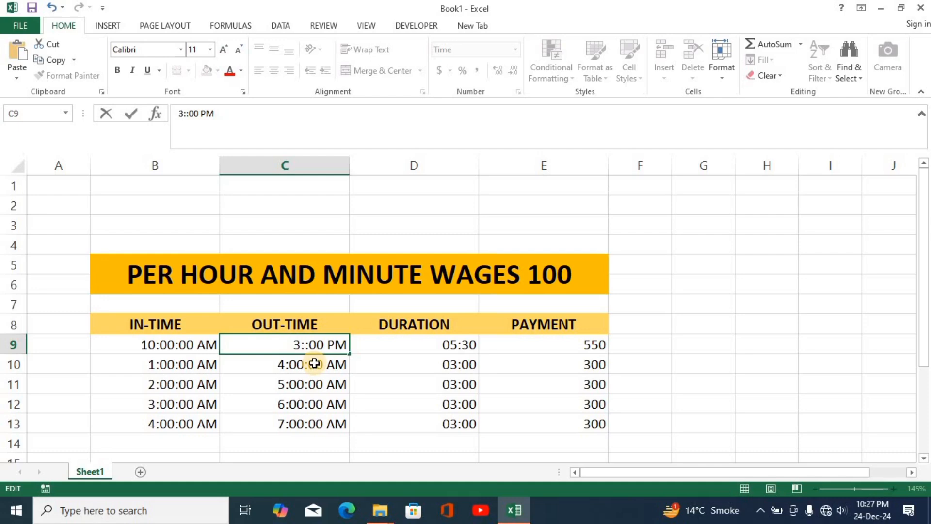
pyautogui.write('15')
pyautogui.press('Return')
pyautogui.press('Up')
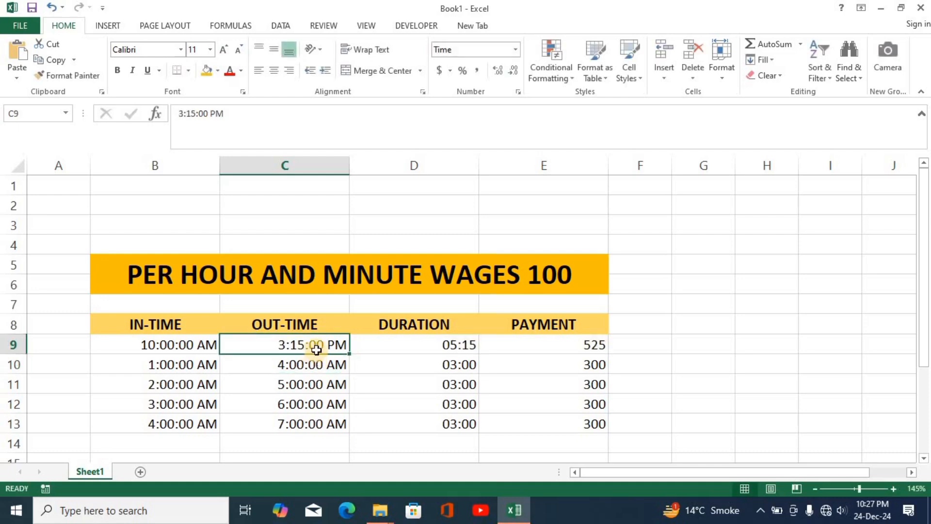
# Step: Set the minutes of the out-time in C9 to 20, making it 3:20:00 PM
pyautogui.doubleClick(315, 345)
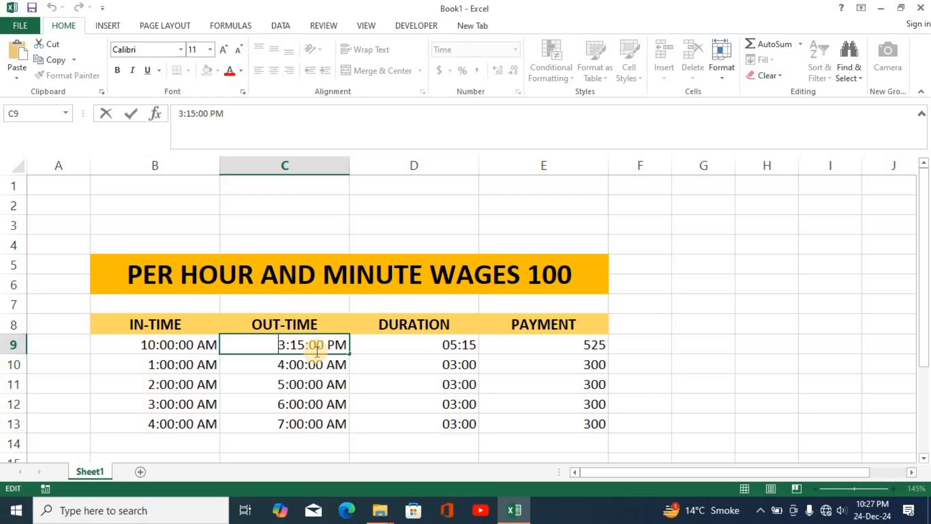
pyautogui.press('Delete')
pyautogui.press('Delete')
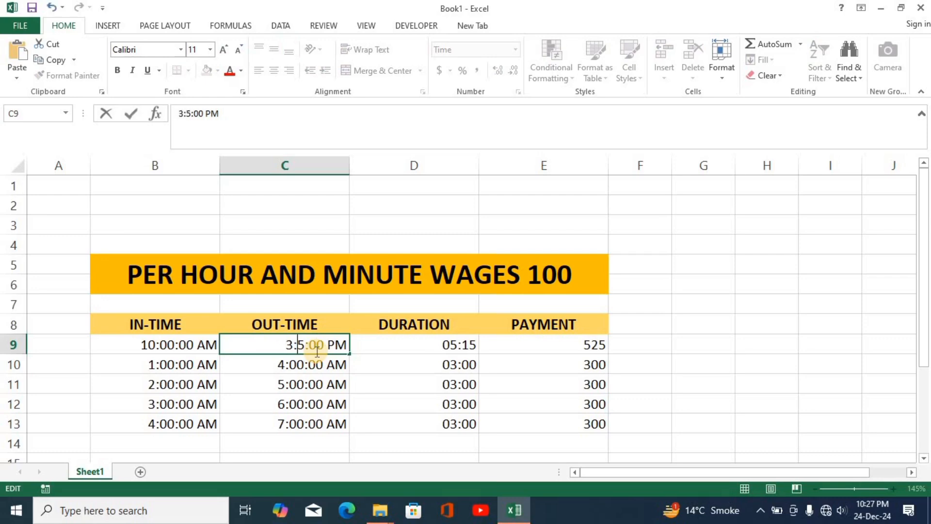
pyautogui.write('20')
pyautogui.press('Return')
pyautogui.press('Up')
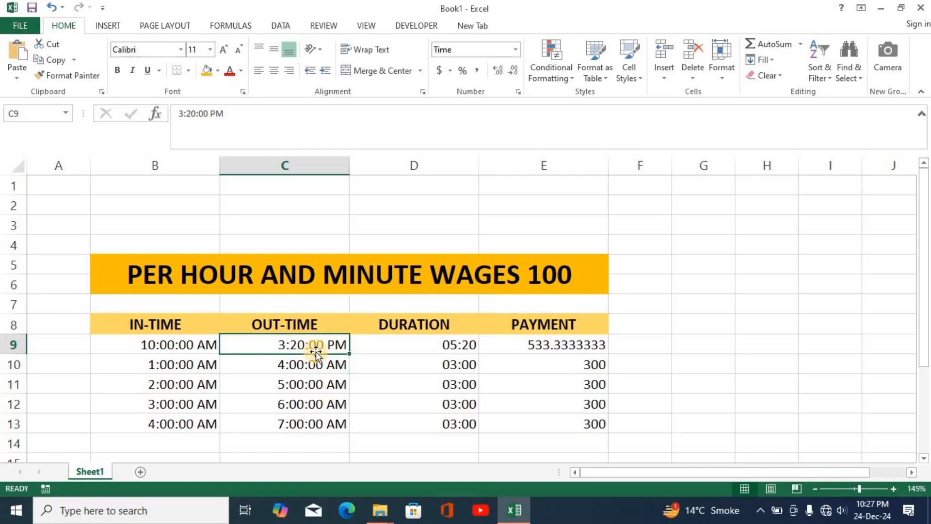
# Step: Set the minutes of the out-time in C9 to 10, making it 3:10:00 PM
pyautogui.click(537, 345)
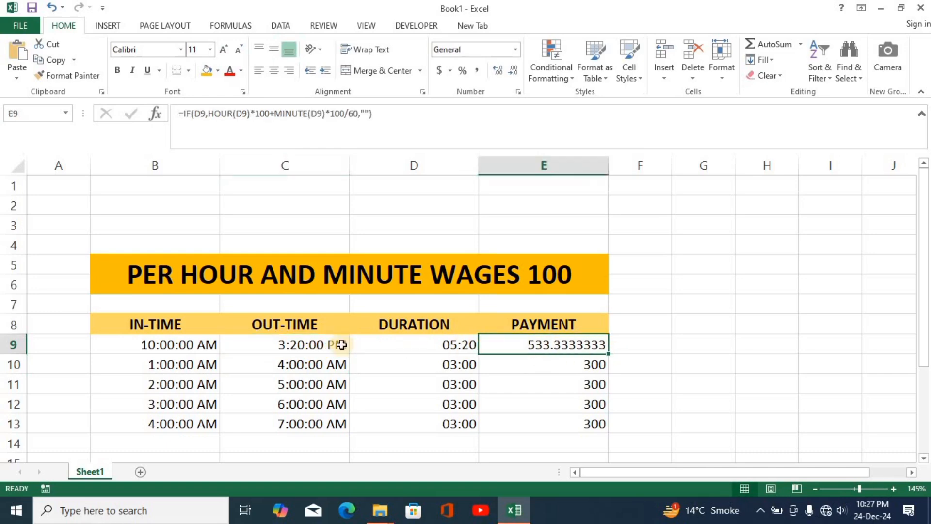
pyautogui.click(294, 346)
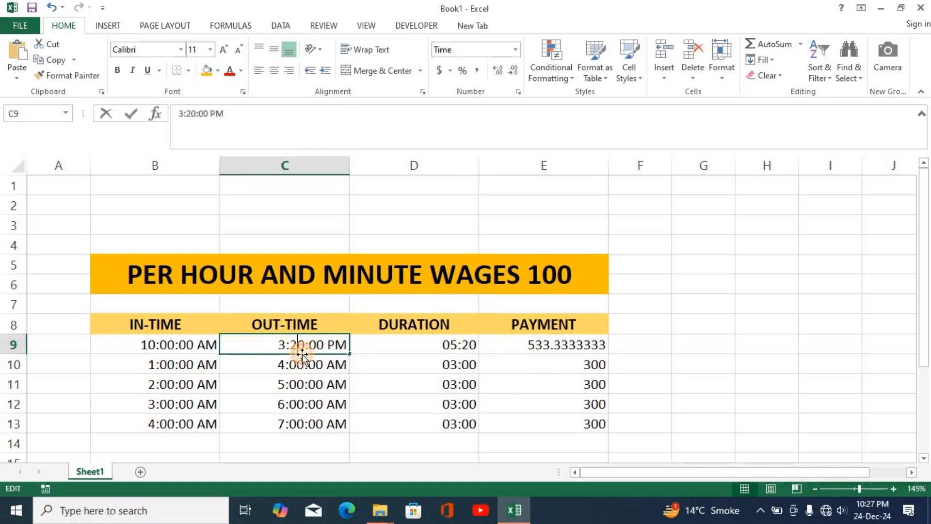
pyautogui.press('Delete')
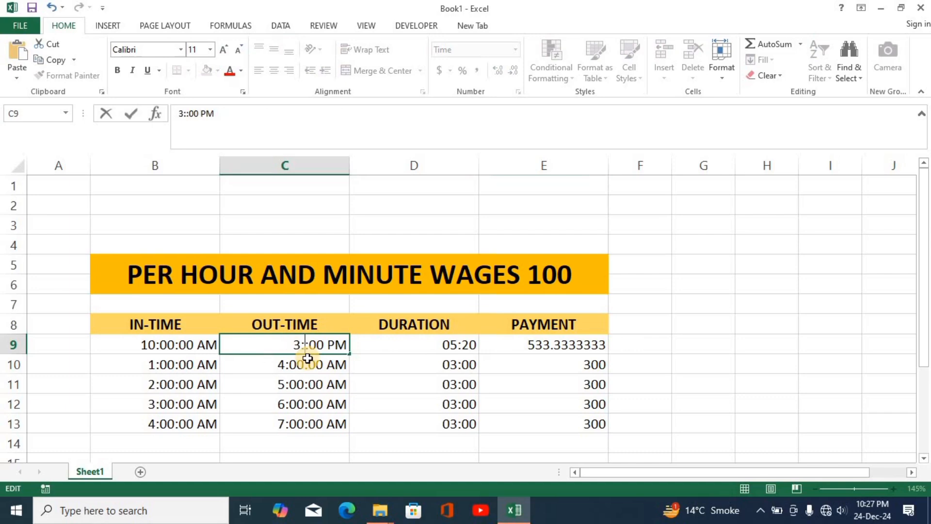
pyautogui.write('10')
pyautogui.press('Return')
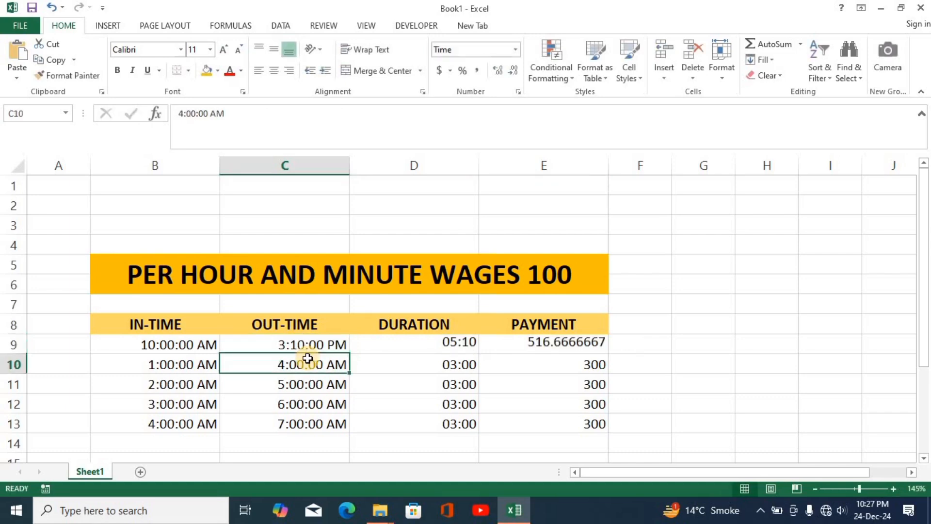
# Step: Set the minutes of the out-time in C9 to 5, making it 3:05:00 PM, and check the payment in E9
pyautogui.press('Up')
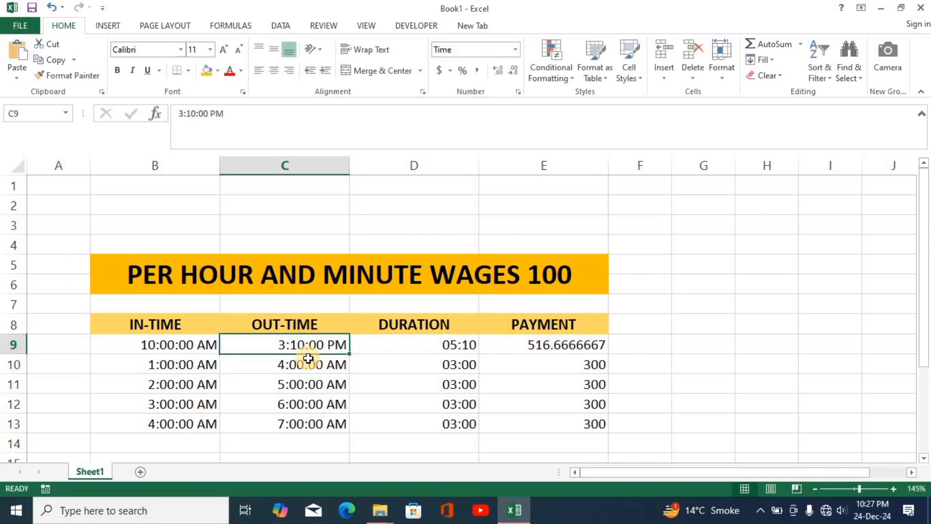
pyautogui.doubleClick(289, 343)
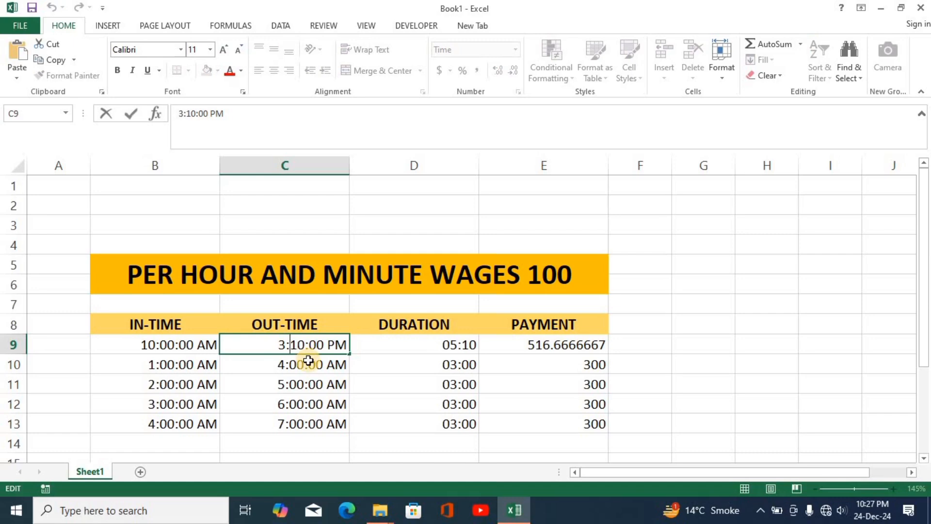
pyautogui.press('Delete')
pyautogui.write('5')
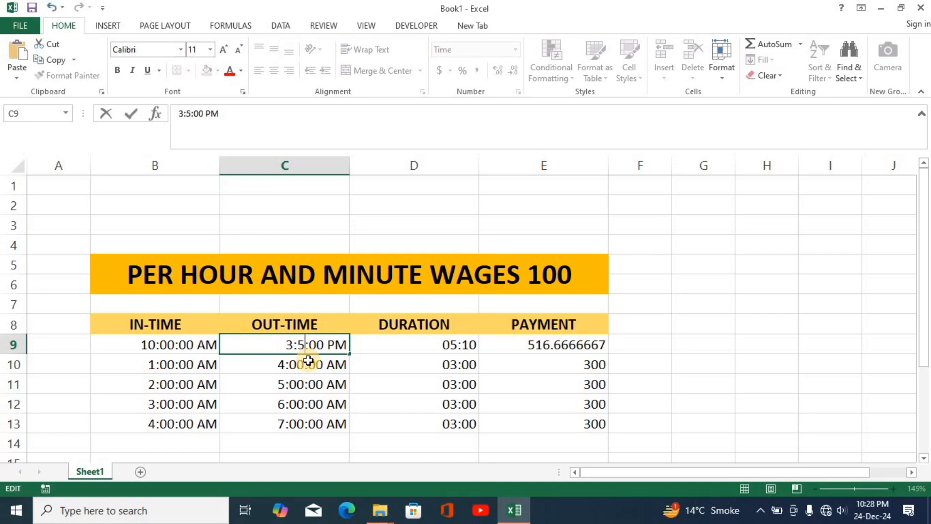
pyautogui.press('Return')
pyautogui.press('Up')
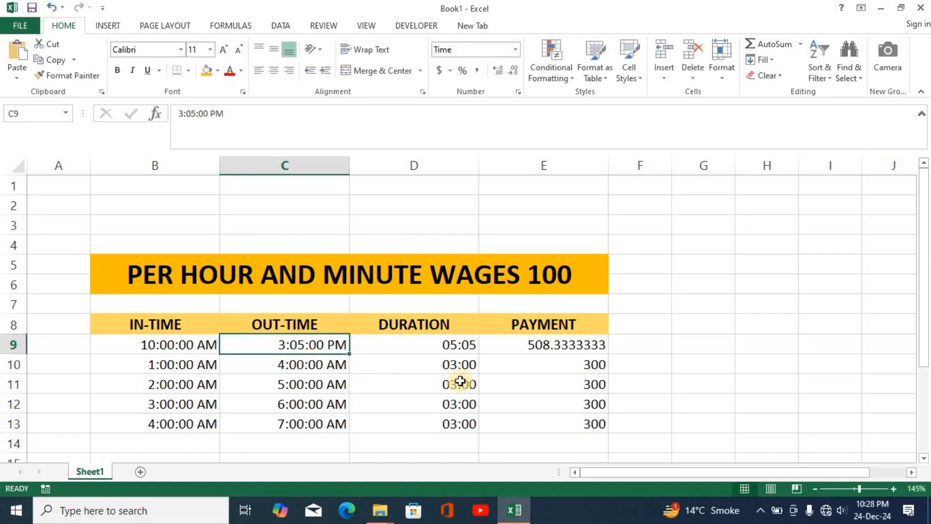
pyautogui.click(522, 347)
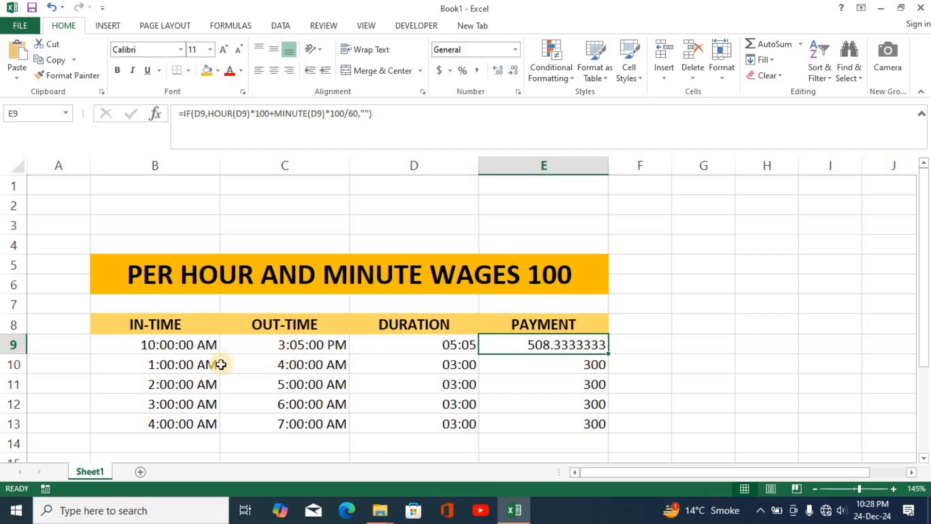
# Step: Apply all borders to the time, duration and payment cells B9:E13
pyautogui.moveTo(150, 348); pyautogui.dragTo(543, 420)
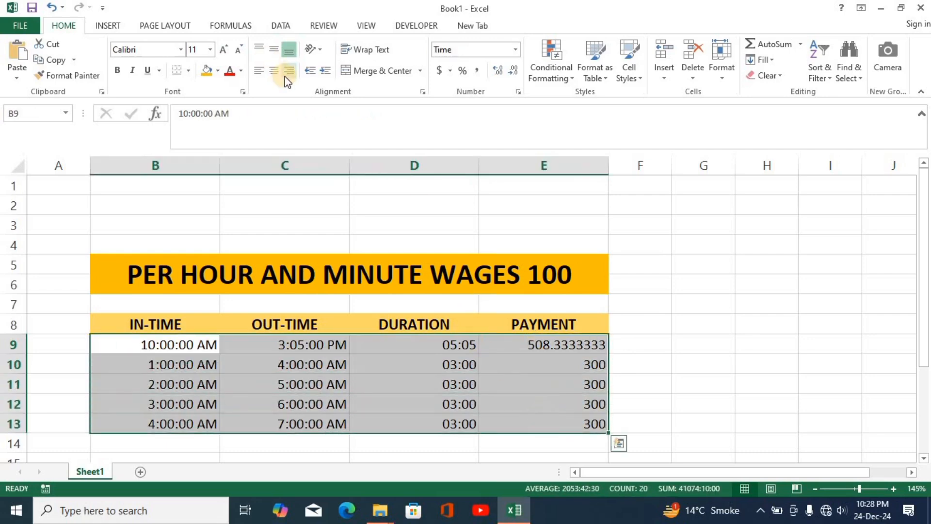
pyautogui.press('alt')
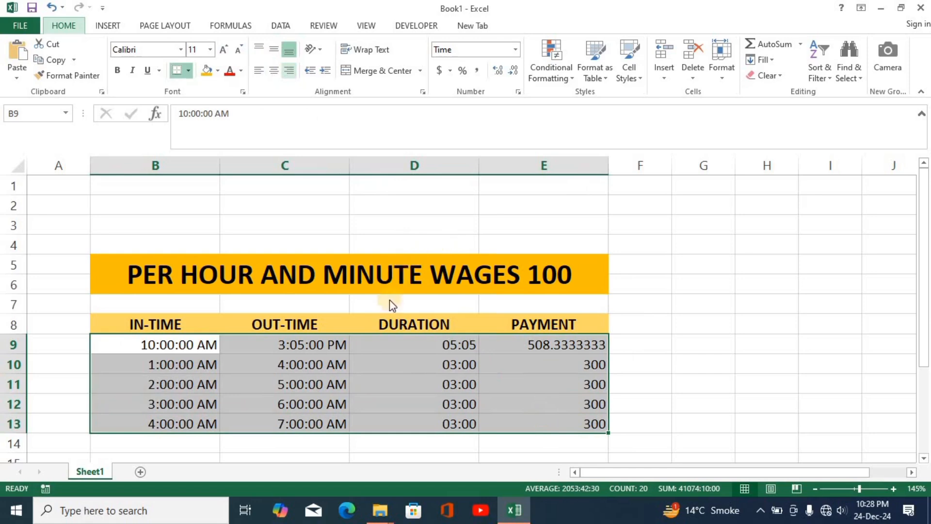
pyautogui.press('a')
pyautogui.scroll(-2, 342, 367)
pyautogui.click(286, 345)
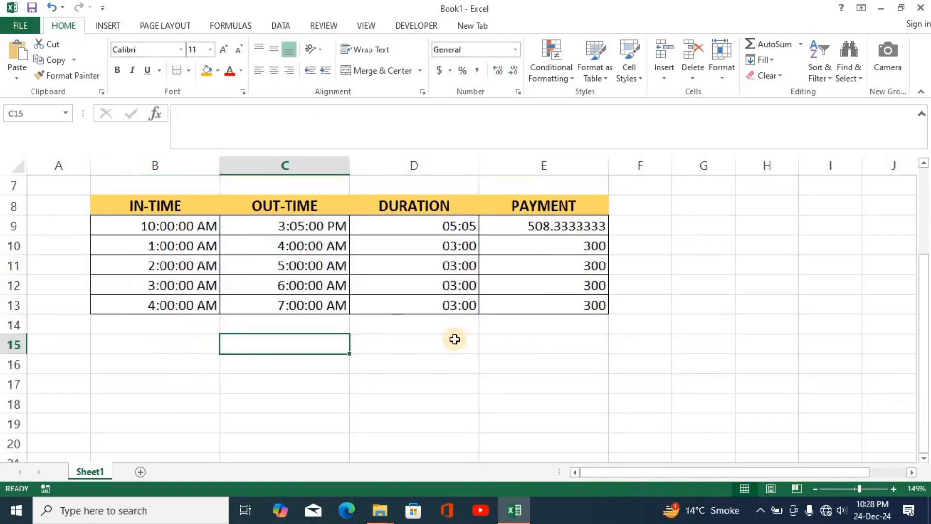
# Step: Total the payment column in E15 with an AutoSum over E9:E14
pyautogui.click(590, 347)
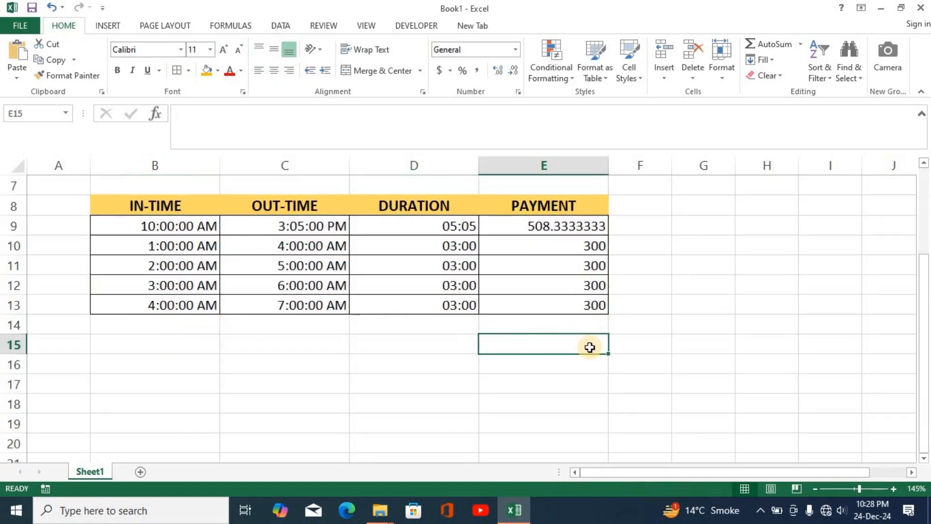
pyautogui.hotkey('alt', '=')
pyautogui.press('Return')
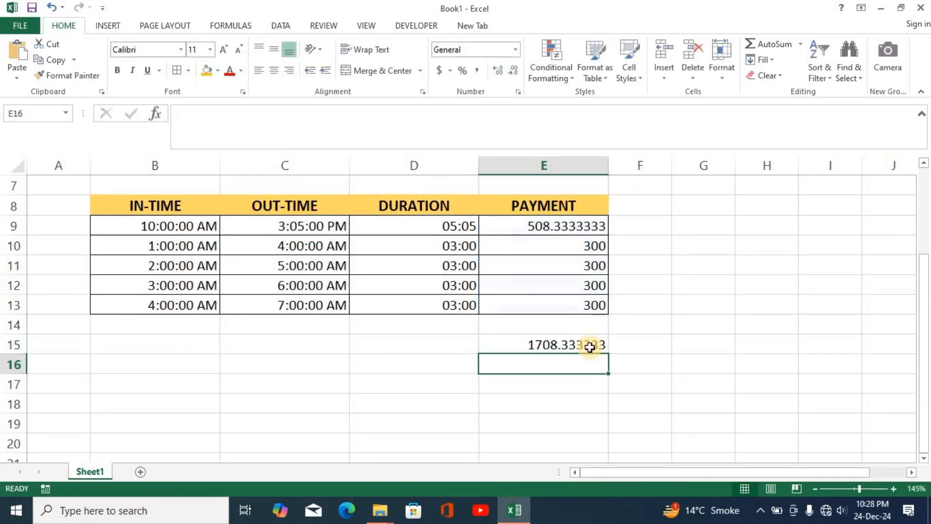
pyautogui.click(539, 348)
# Step: Total the durations in D15 with the formula =SUM(D9:D13)
pyautogui.click(465, 344)
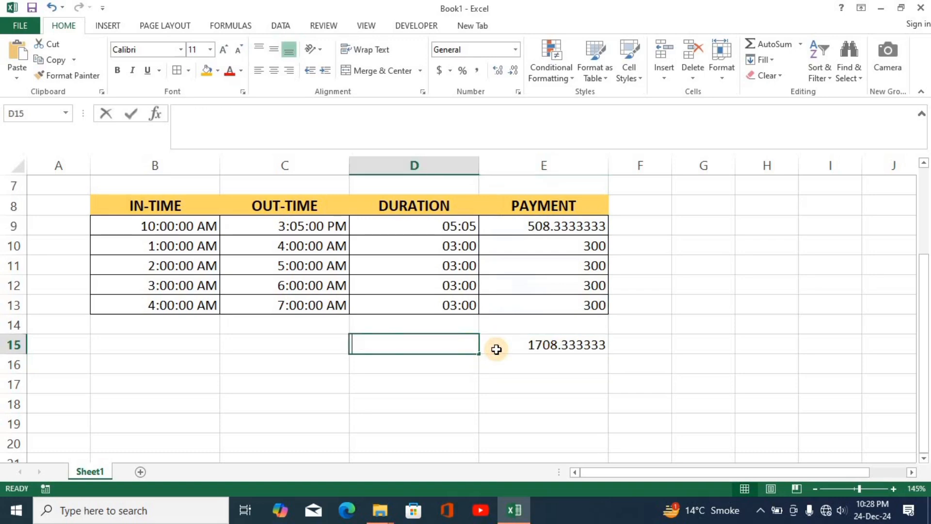
pyautogui.hotkey('alt', '=')
pyautogui.press('Return')
pyautogui.press('Return')
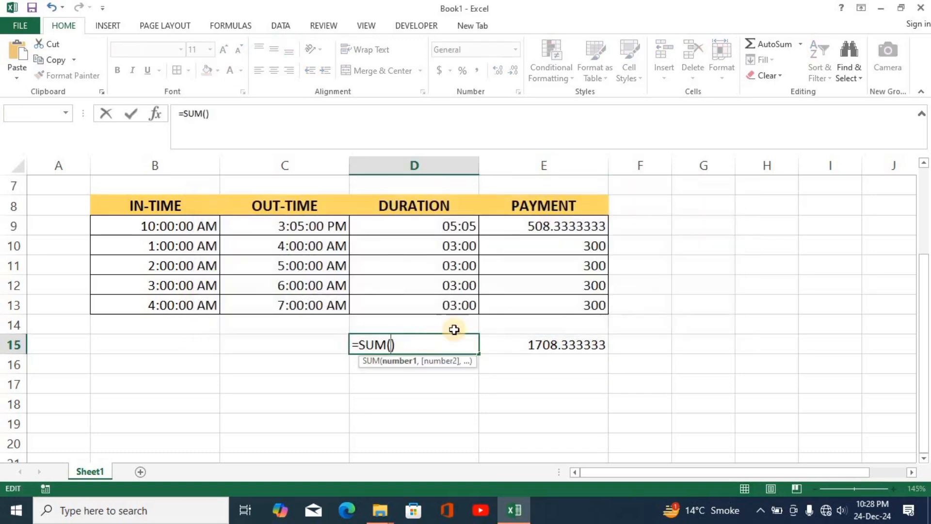
pyautogui.moveTo(443, 227); pyautogui.dragTo(440, 306)
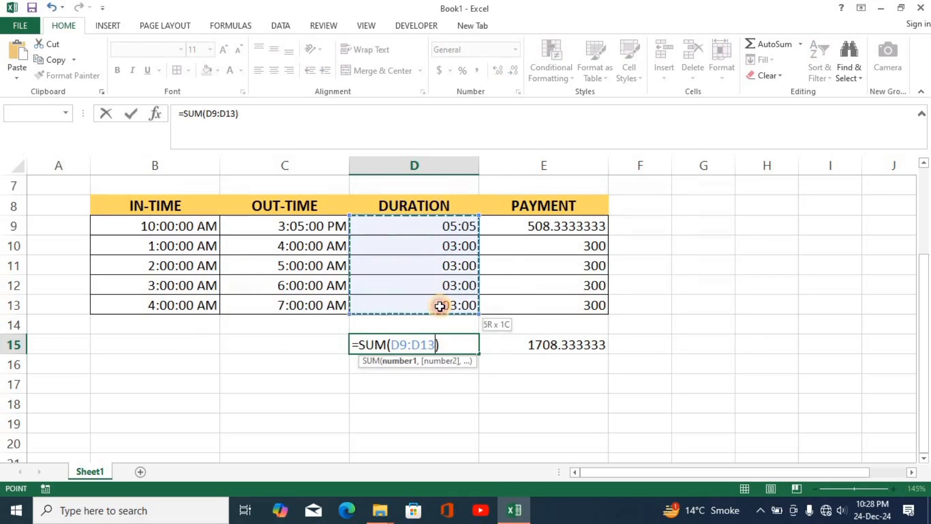
pyautogui.press('Return')
pyautogui.scroll(1, 440, 306)
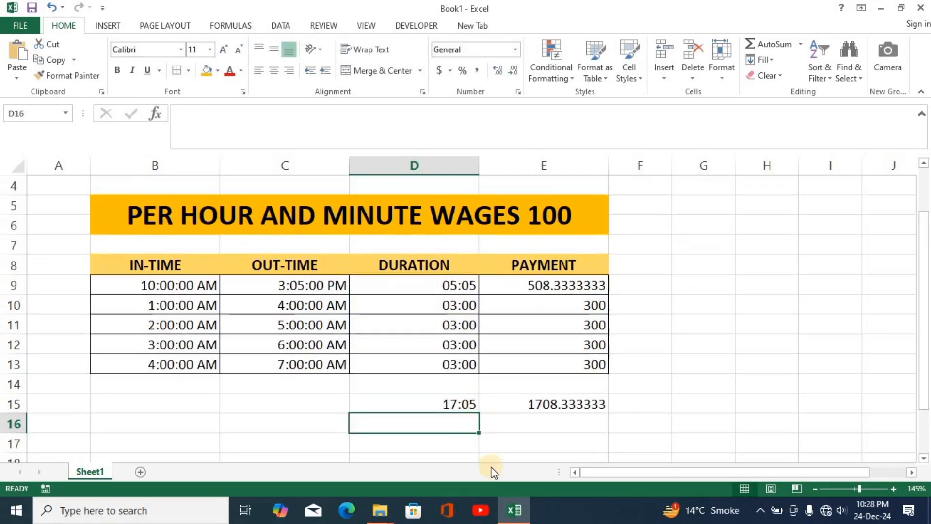
pyautogui.click(460, 405)
pyautogui.click(422, 285)
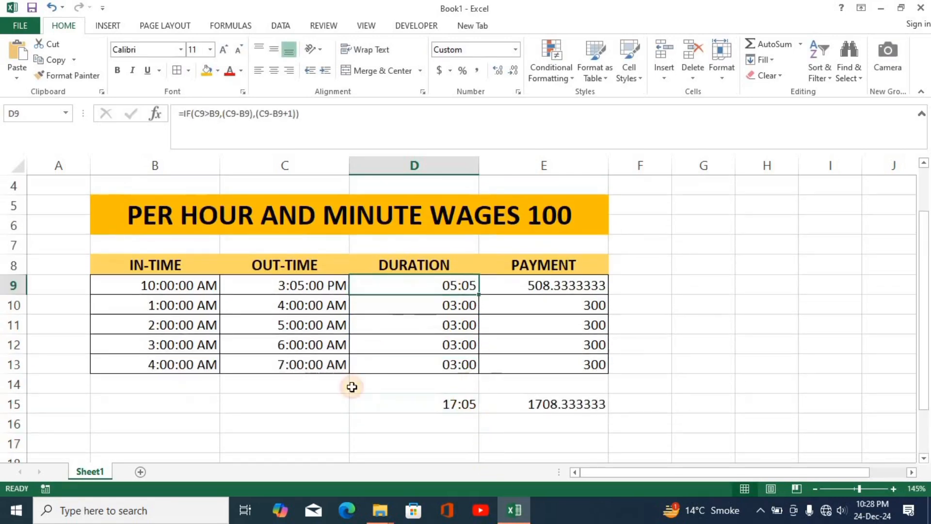
pyautogui.click(454, 404)
# Step: Merge and center cells B15:C15 in the totals row
pyautogui.click(170, 403)
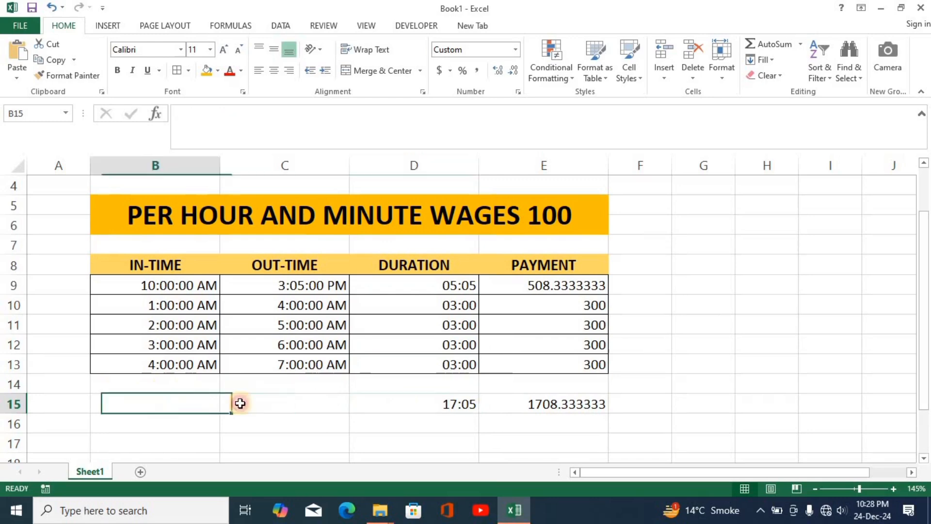
pyautogui.moveTo(240, 403); pyautogui.dragTo(300, 404)
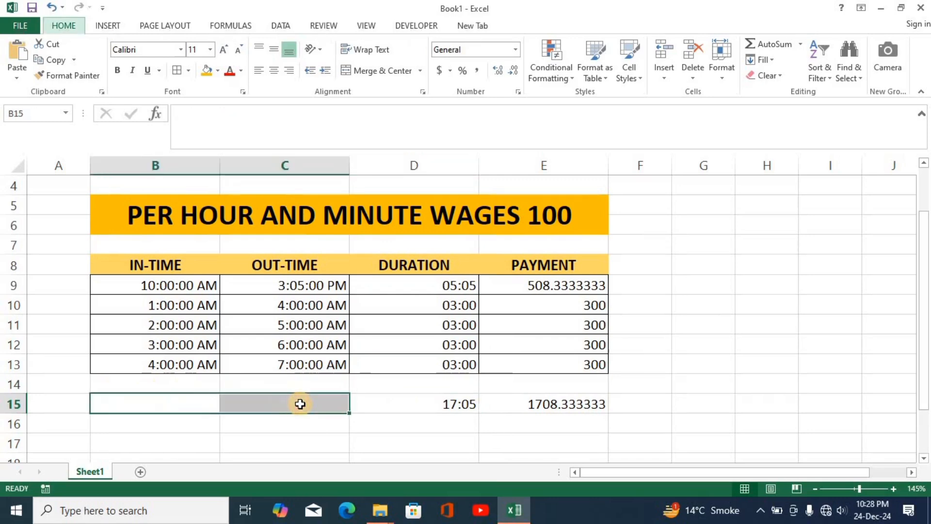
pyautogui.hotkey('alt', 'h')
pyautogui.press('m')
pyautogui.write('c')
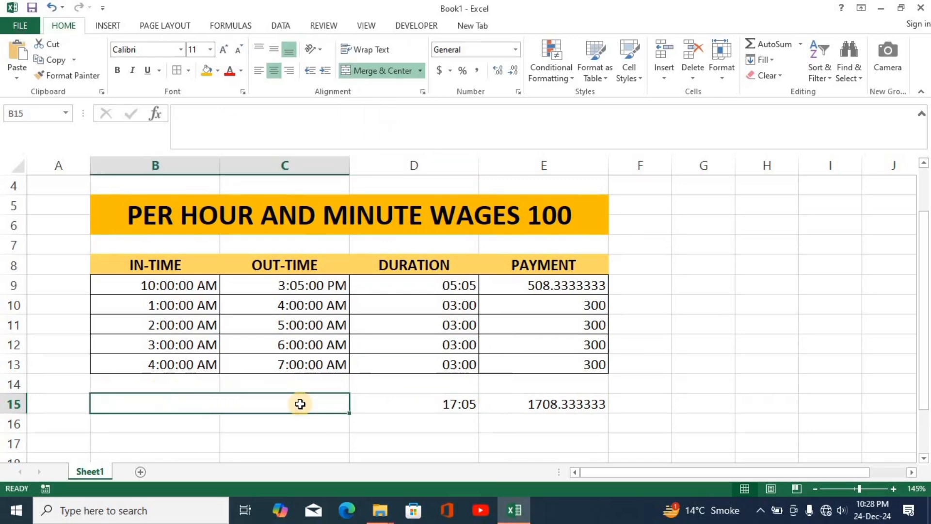
# Step: Enter the label TOTAL TIME AND WAGES in the merged cell B15
pyautogui.write('TOTAL TIME')
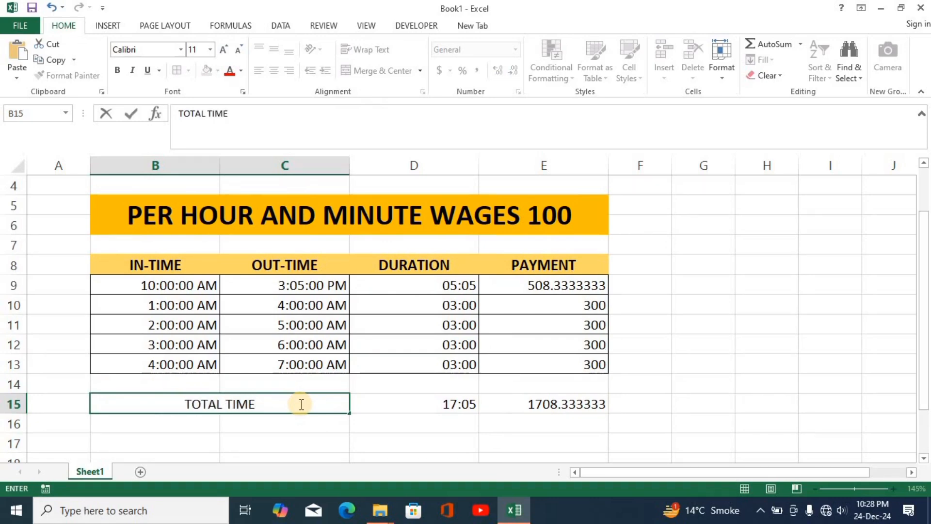
pyautogui.write(' DAND')
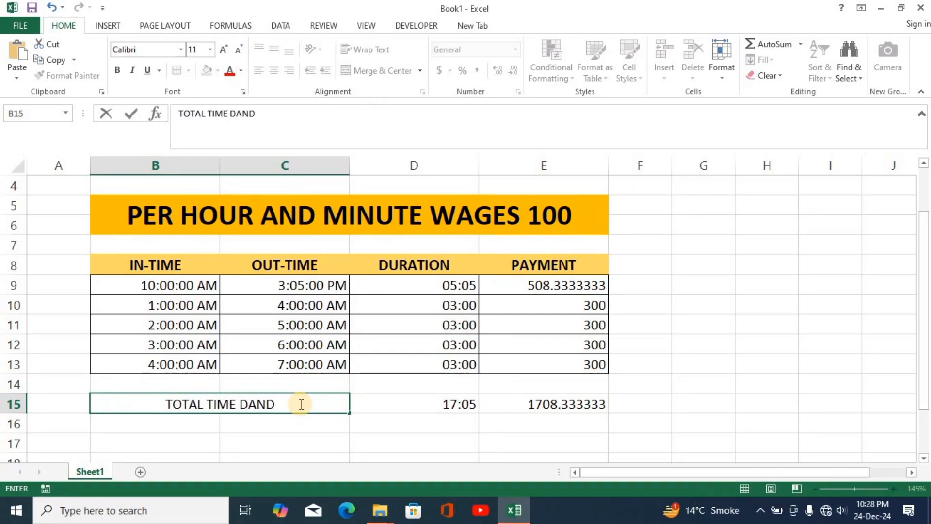
pyautogui.press('BackSpace')
pyautogui.press('BackSpace')
pyautogui.press('BackSpace')
pyautogui.press('BackSpace')
pyautogui.write('AN')
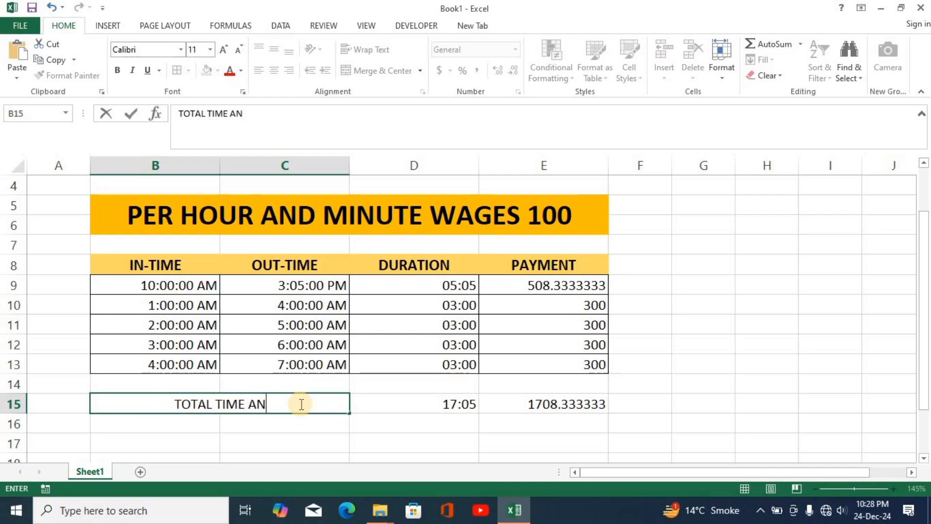
pyautogui.write('D WAGES')
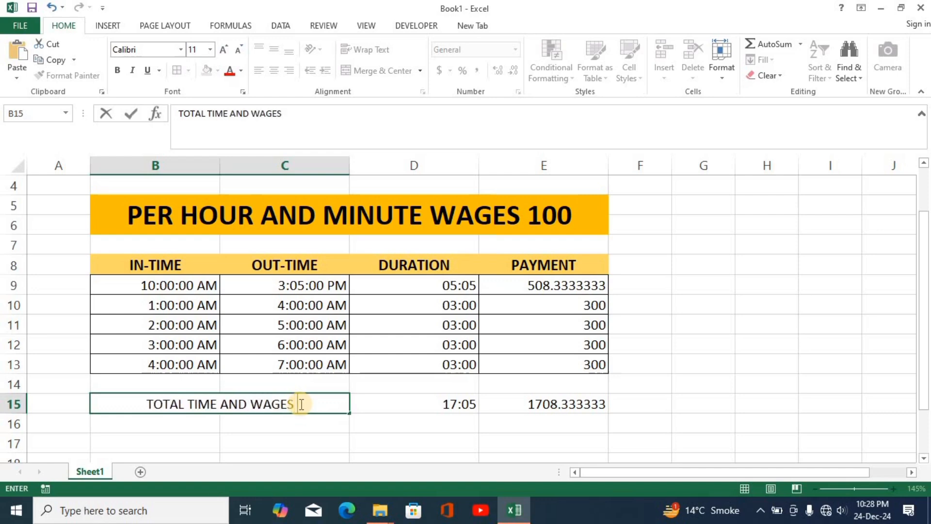
pyautogui.press('Return')
# Step: Add a bottom border to the TOTAL TIME AND WAGES cell and make its text bold
pyautogui.click(301, 404)
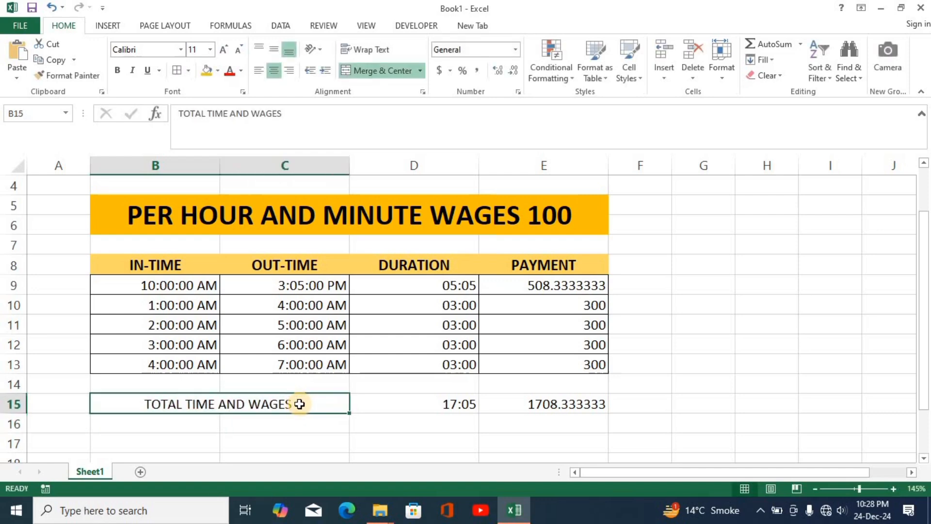
pyautogui.click(188, 70)
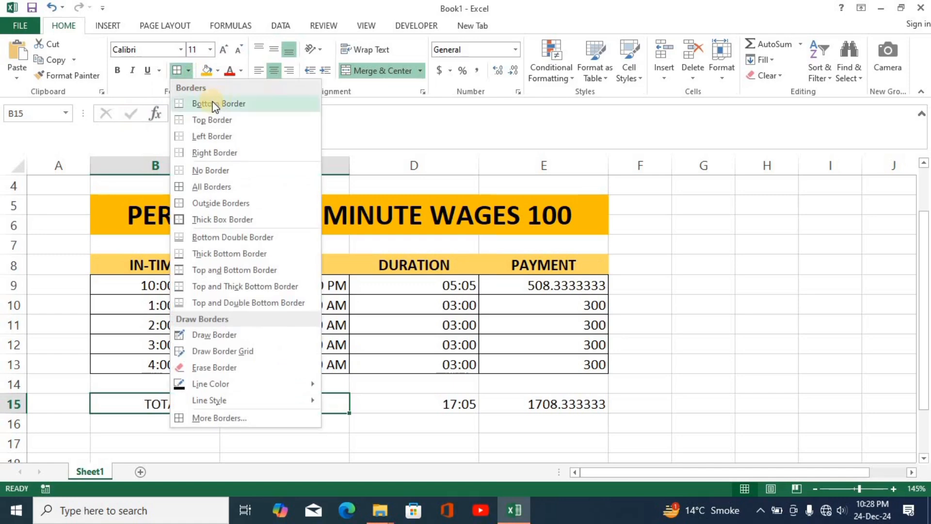
pyautogui.click(214, 103)
pyautogui.click(367, 436)
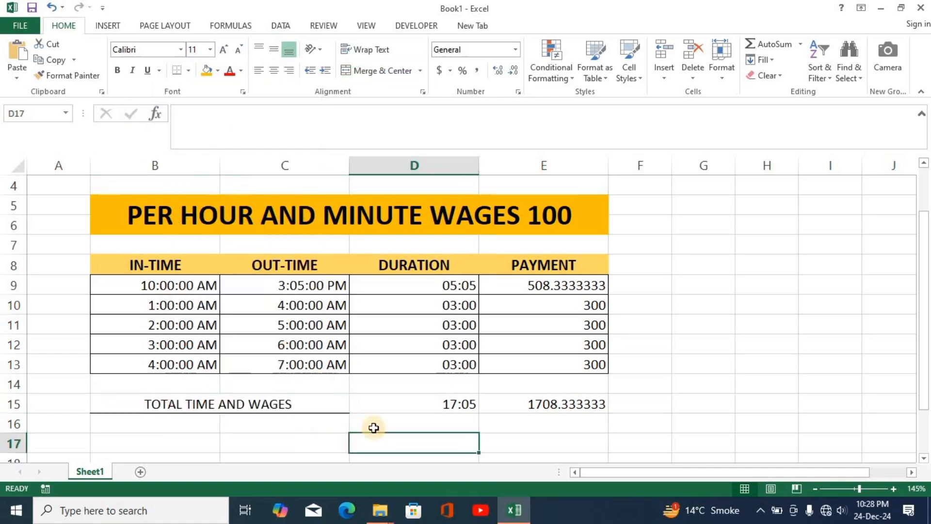
pyautogui.click(239, 405)
pyautogui.click(117, 71)
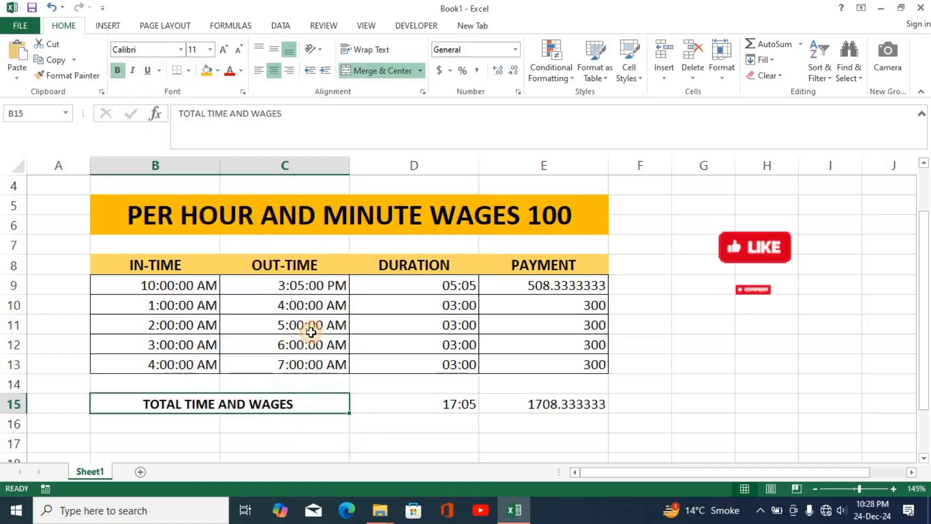
pyautogui.click(409, 406)
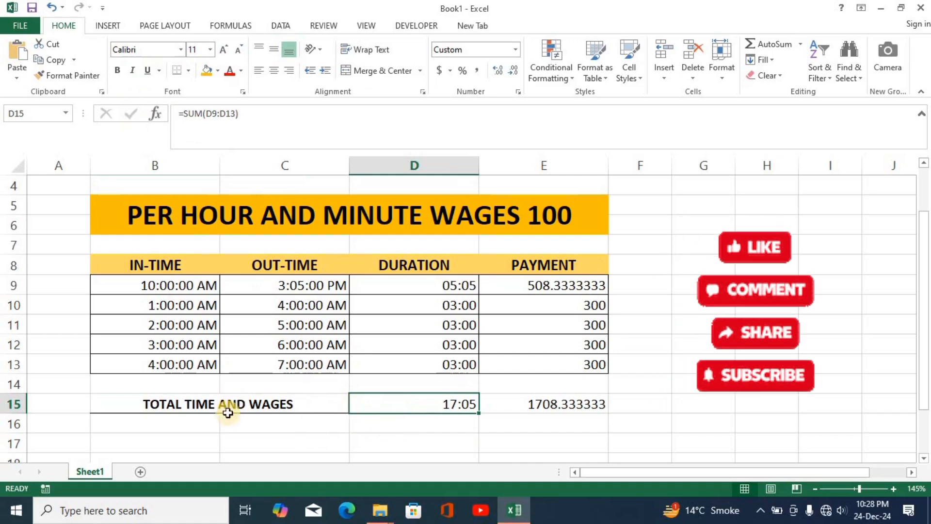
pyautogui.click(536, 405)
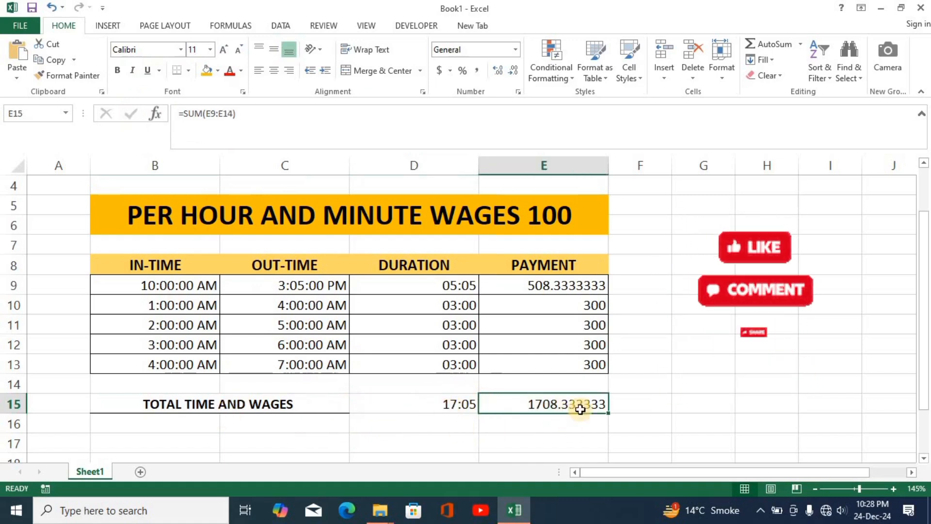
pyautogui.scroll(1, 490, 290)
pyautogui.scroll(-1, 471, 295)
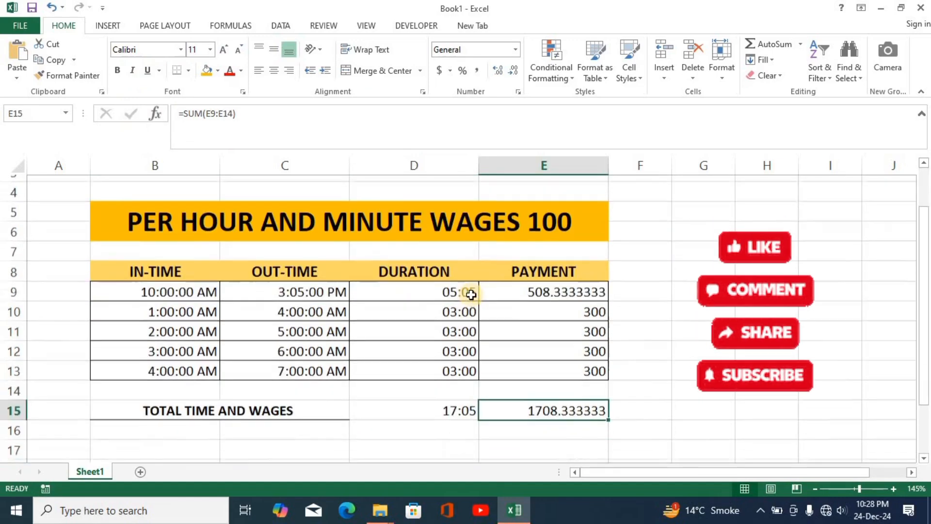